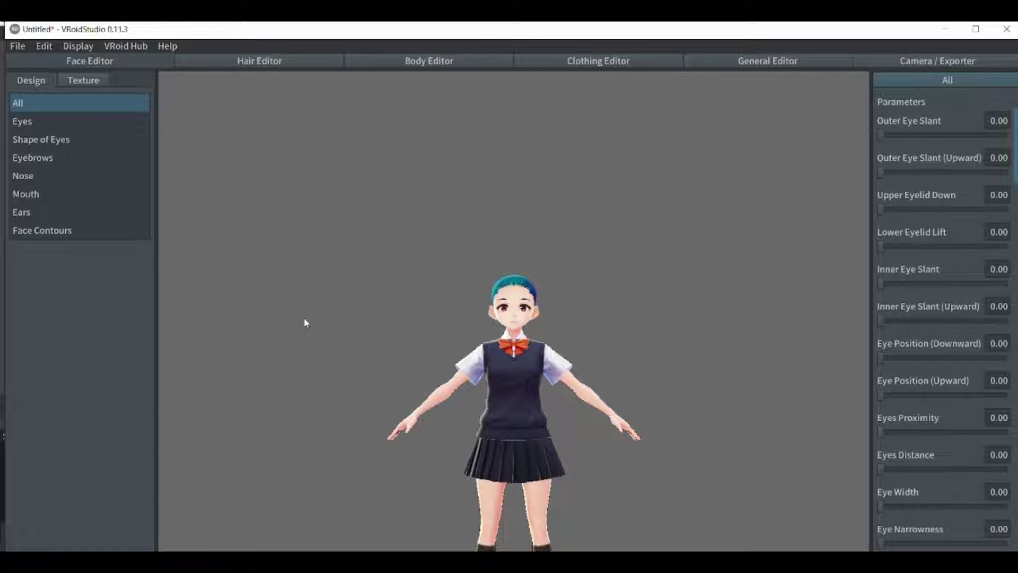
Set the Waist Volume to 0.50 in the waist parameters of the body design
middle_click_drag(305, 323, 304, 187)
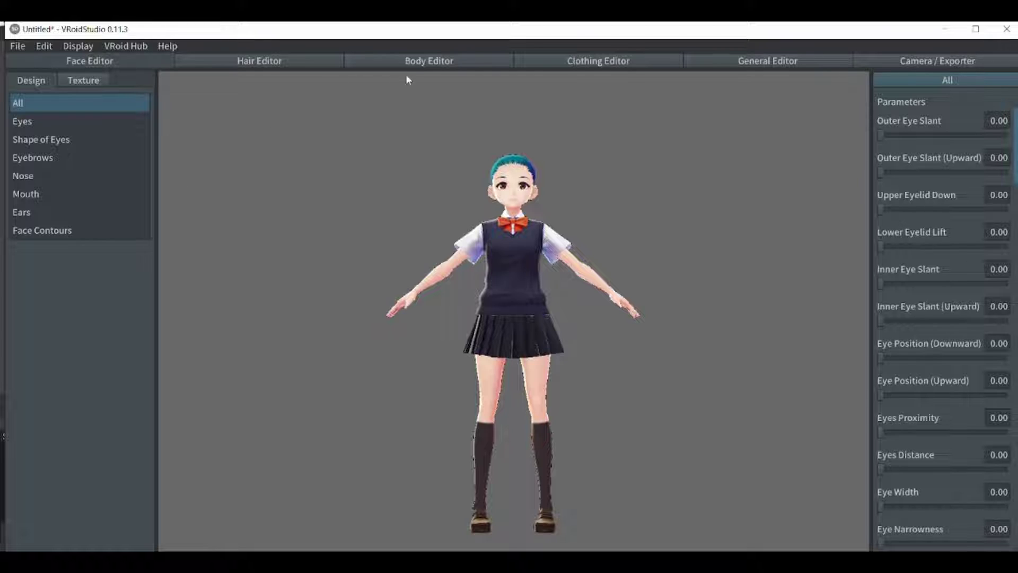
left_click(418, 65)
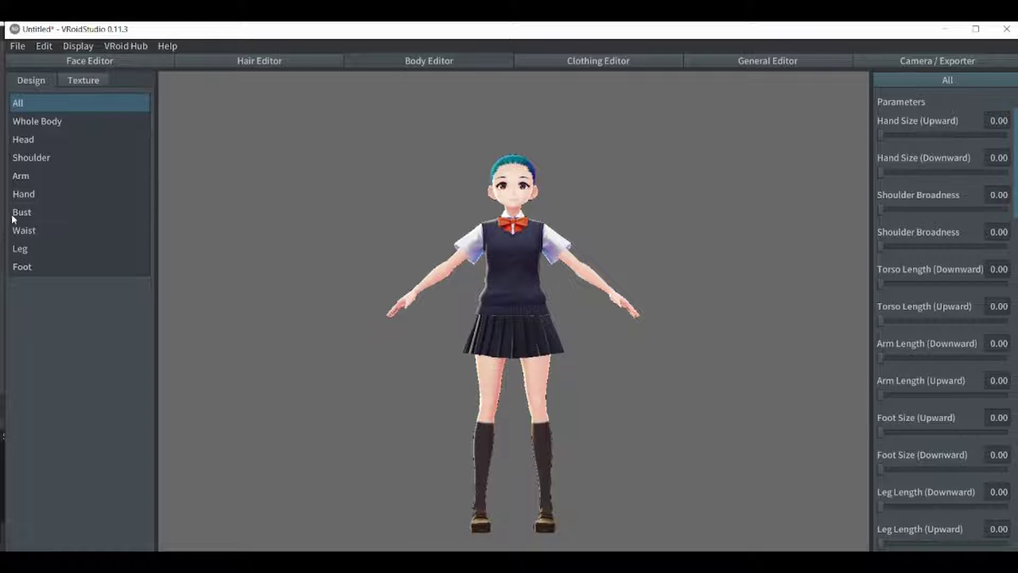
left_click(19, 231)
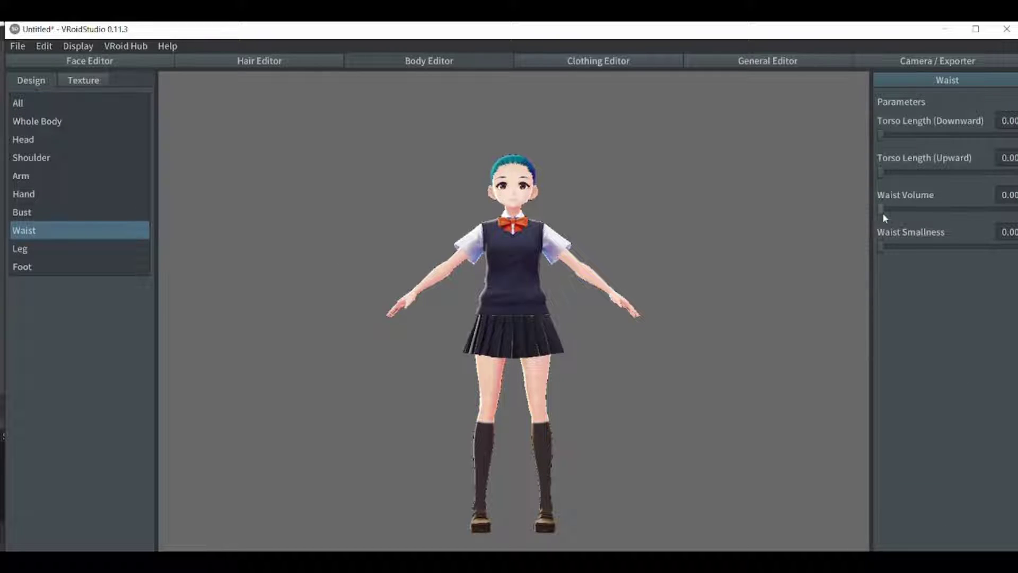
left_click_drag(885, 213, 951, 218)
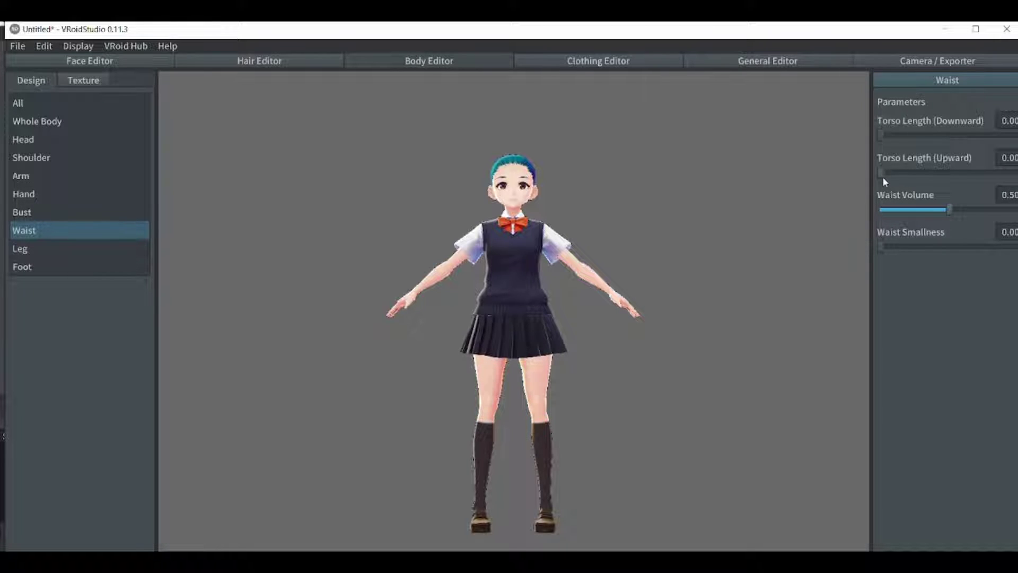
Set the body's Torso Length (Upward) to 0.63 and Leg Length (Upward) to 0.44
left_click_drag(880, 175, 968, 181)
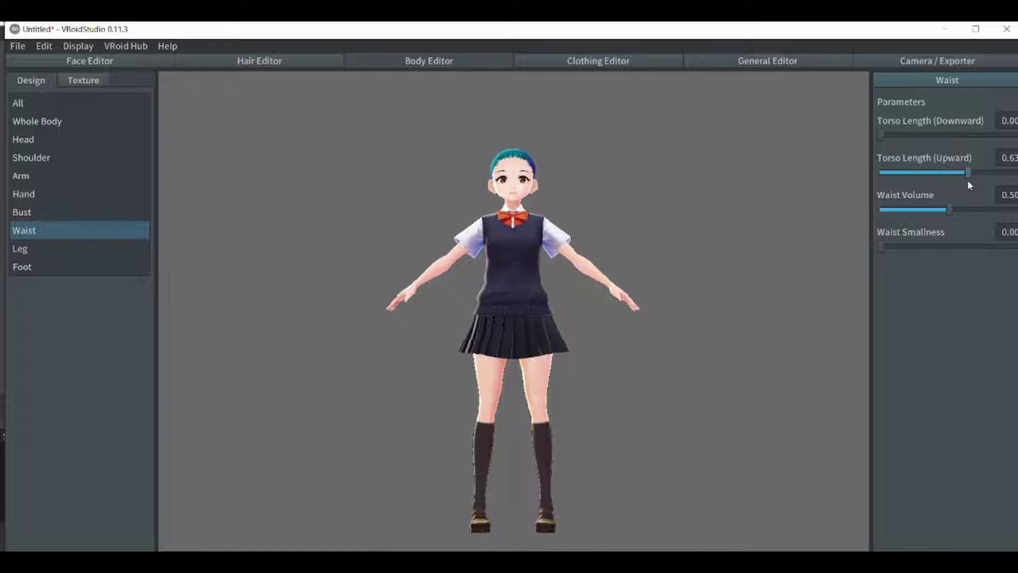
left_click(99, 250)
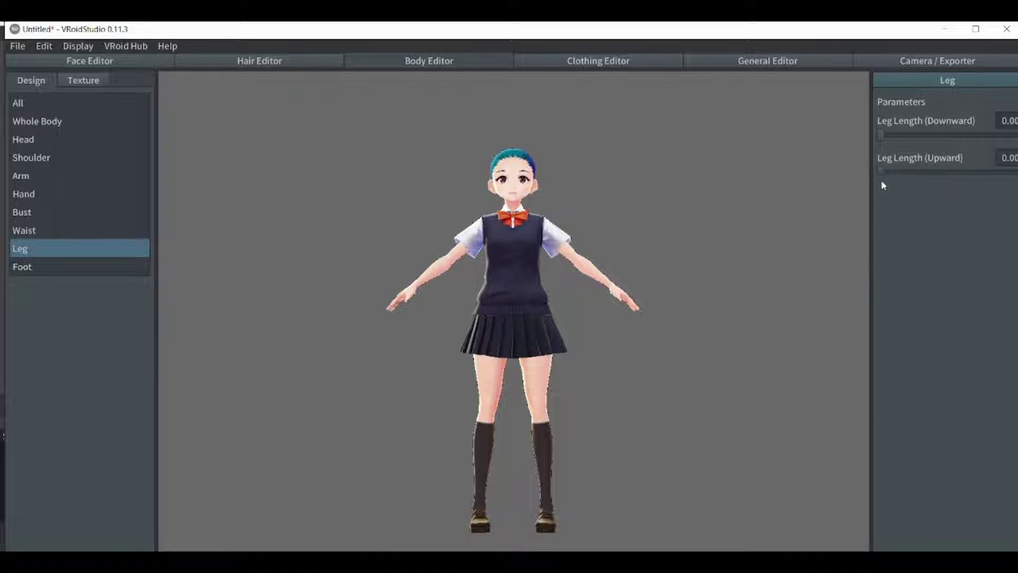
left_click_drag(880, 173, 941, 174)
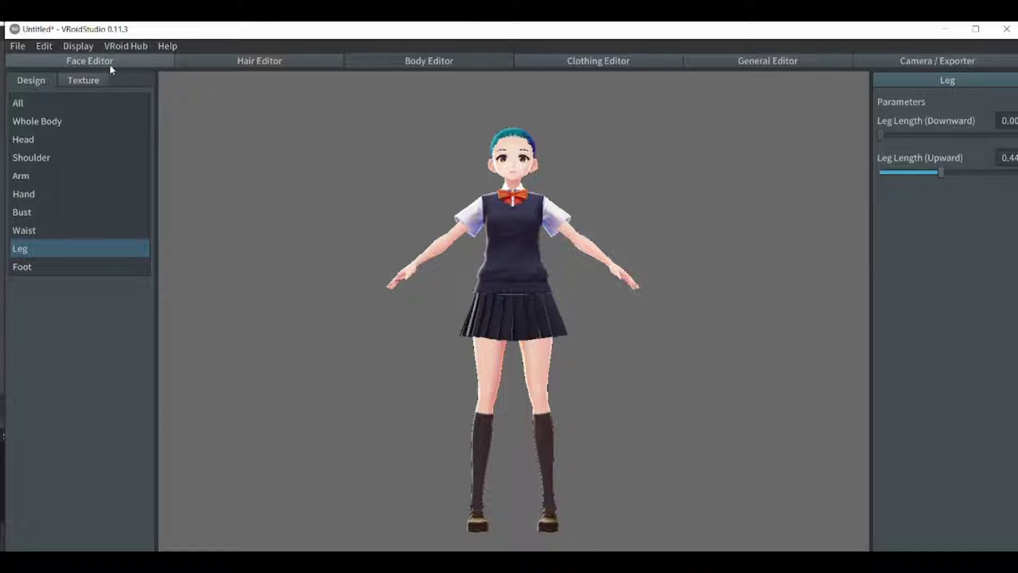
Erase the default image of the mouth in the face textures with the Eraser
left_click(71, 61)
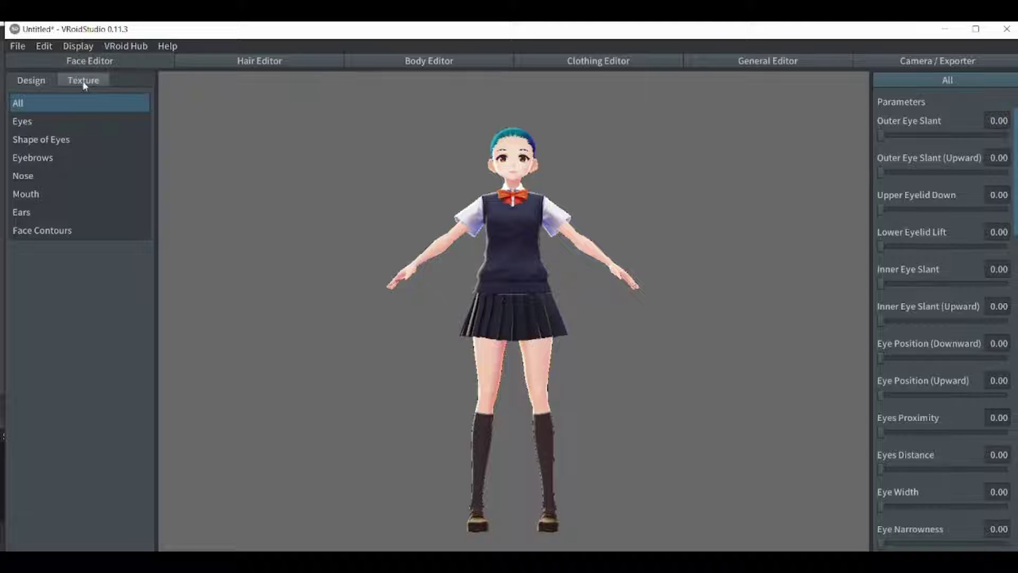
left_click(83, 81)
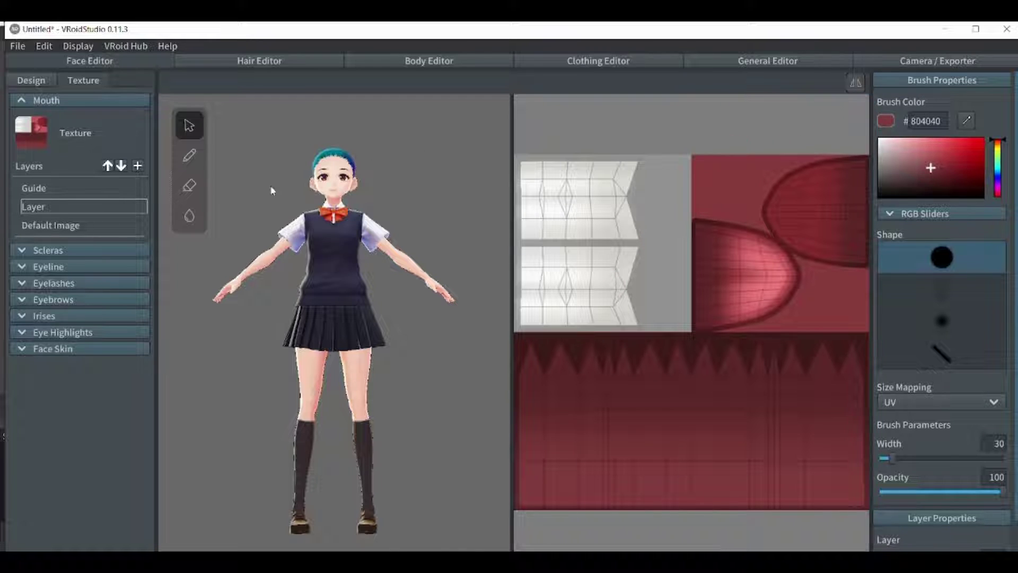
left_click(193, 184)
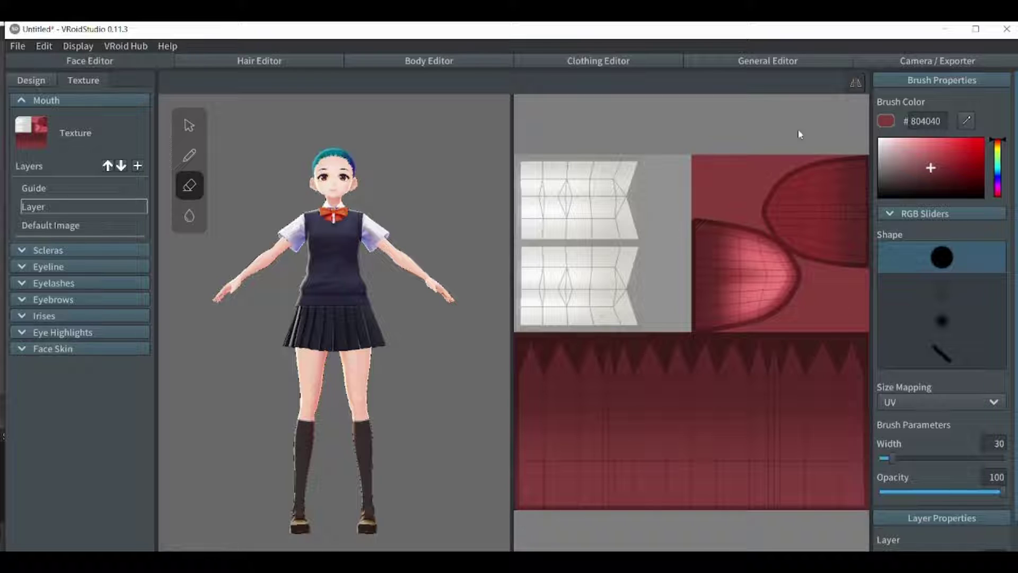
left_click(36, 227)
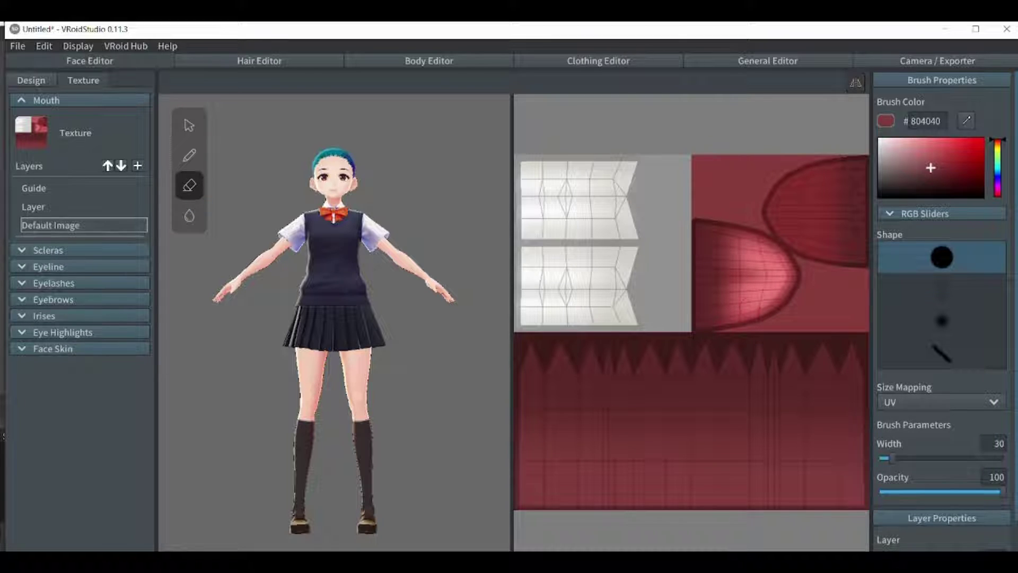
mouse_move(767, 296)
left_mouse_down()
mouse_move(761, 310)
mouse_move(782, 308)
mouse_move(798, 424)
mouse_move(830, 223)
mouse_move(857, 499)
mouse_move(845, 402)
mouse_move(828, 503)
mouse_move(777, 329)
mouse_move(705, 467)
mouse_move(737, 467)
left_mouse_up()
mouse_move(722, 204)
left_mouse_down()
mouse_move(745, 157)
mouse_move(806, 228)
mouse_move(736, 444)
mouse_move(760, 149)
mouse_move(819, 206)
mouse_move(845, 297)
mouse_move(854, 127)
mouse_move(843, 249)
mouse_move(698, 191)
mouse_move(700, 212)
mouse_move(764, 175)
mouse_move(753, 166)
mouse_move(788, 180)
mouse_move(799, 166)
left_mouse_up()
mouse_move(786, 457)
left_mouse_down()
mouse_move(789, 510)
mouse_move(695, 493)
mouse_move(745, 490)
mouse_move(756, 448)
left_mouse_up()
mouse_move(812, 533)
left_mouse_down()
mouse_move(827, 493)
mouse_move(758, 485)
mouse_move(737, 456)
mouse_move(785, 448)
mouse_move(836, 462)
mouse_move(831, 472)
mouse_move(694, 467)
mouse_move(696, 503)
mouse_move(726, 493)
left_mouse_up()
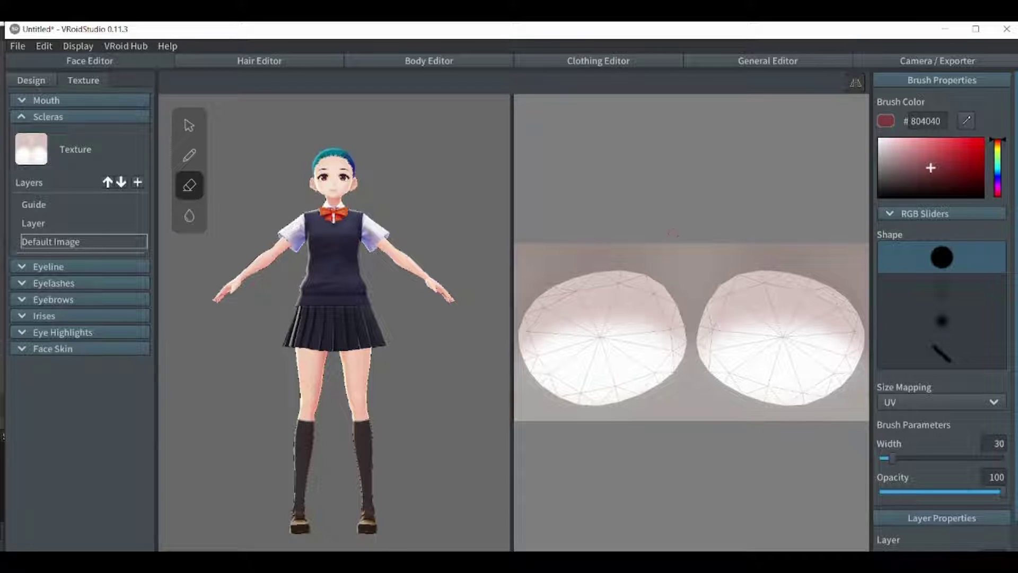
Erase the default image of the scleras for both eyes, enlarging the eraser width to 216
mouse_move(684, 319)
left_mouse_down()
mouse_move(809, 407)
mouse_move(842, 348)
left_mouse_up()
left_click_drag(893, 460, 975, 464)
mouse_move(806, 361)
left_mouse_down()
mouse_move(759, 339)
mouse_move(732, 385)
mouse_move(679, 305)
left_mouse_up()
mouse_move(748, 248)
left_mouse_down()
mouse_move(838, 263)
mouse_move(822, 297)
mouse_move(851, 360)
left_mouse_up()
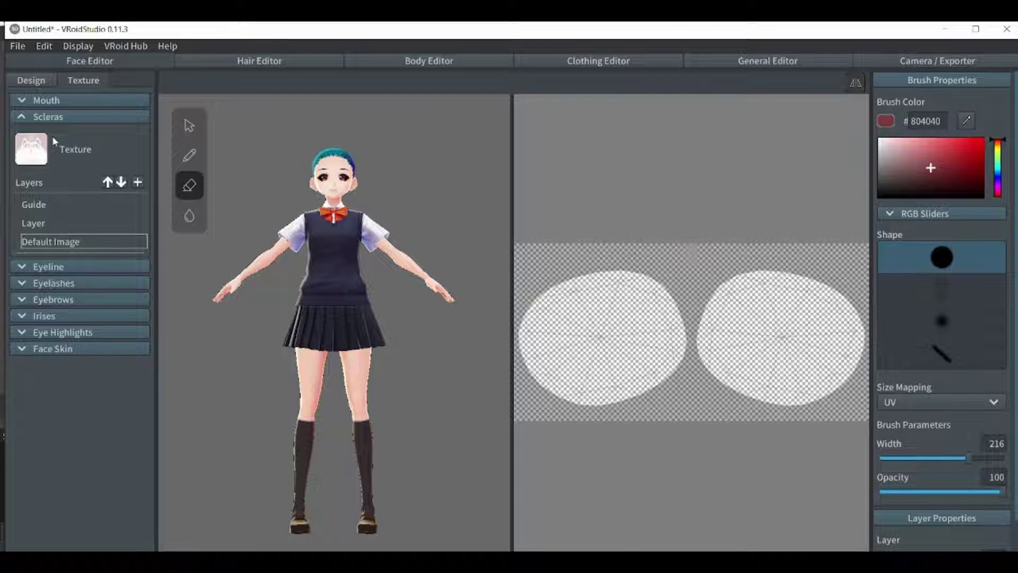
left_click(24, 117)
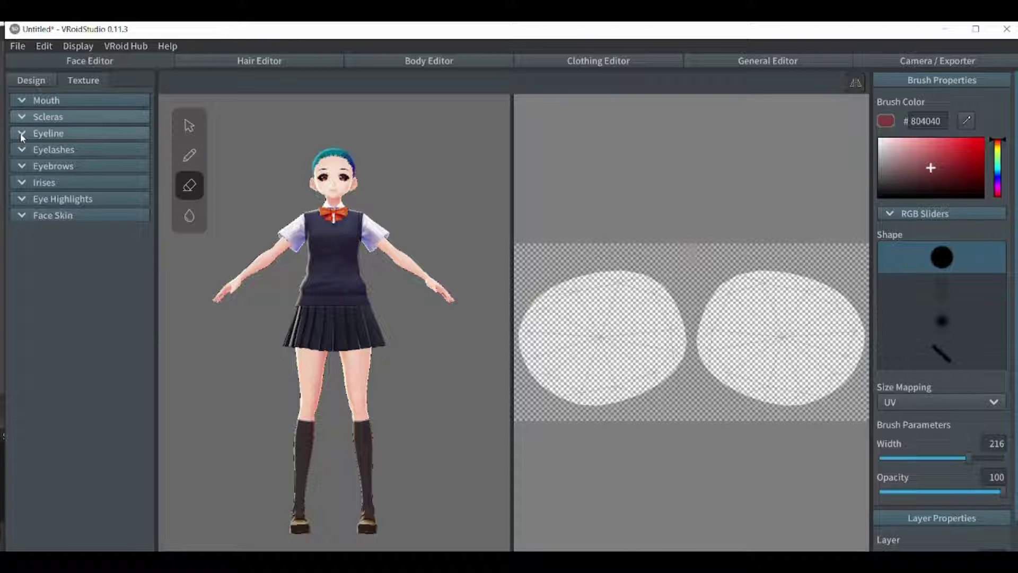
Erase the eyeline's default image for both eyes and check the face up close
left_click(23, 135)
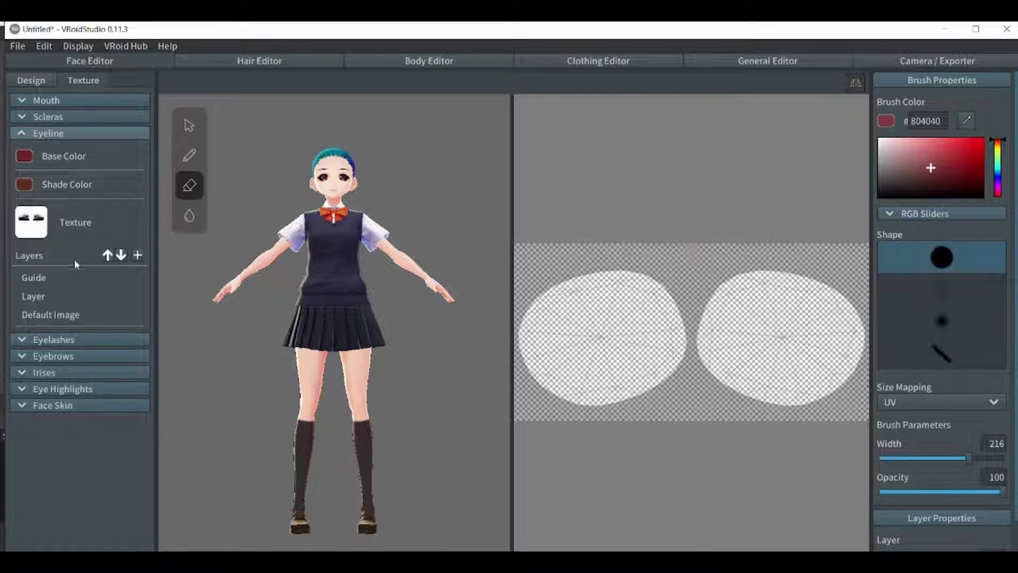
left_click(58, 314)
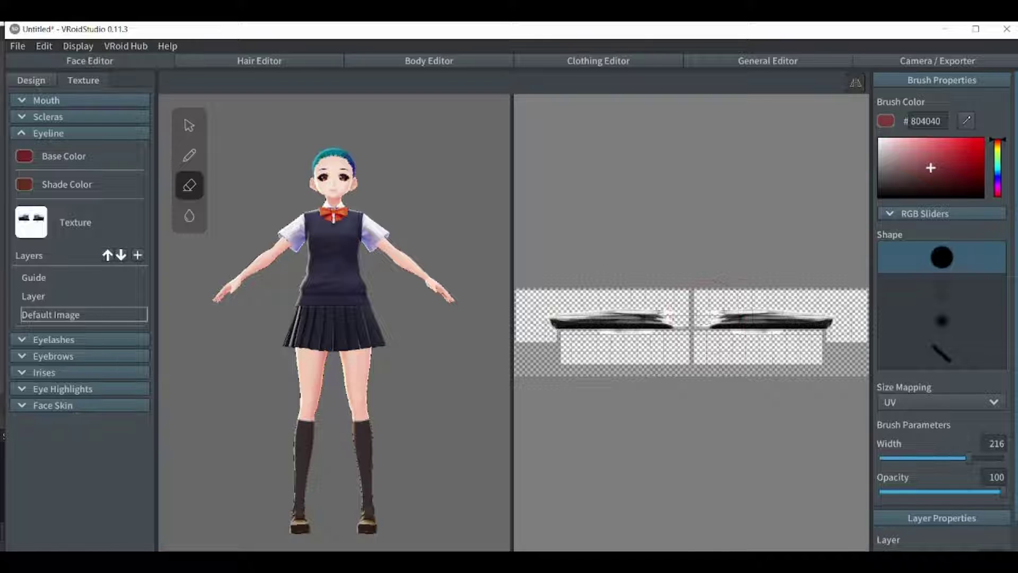
left_click_drag(721, 315, 825, 326)
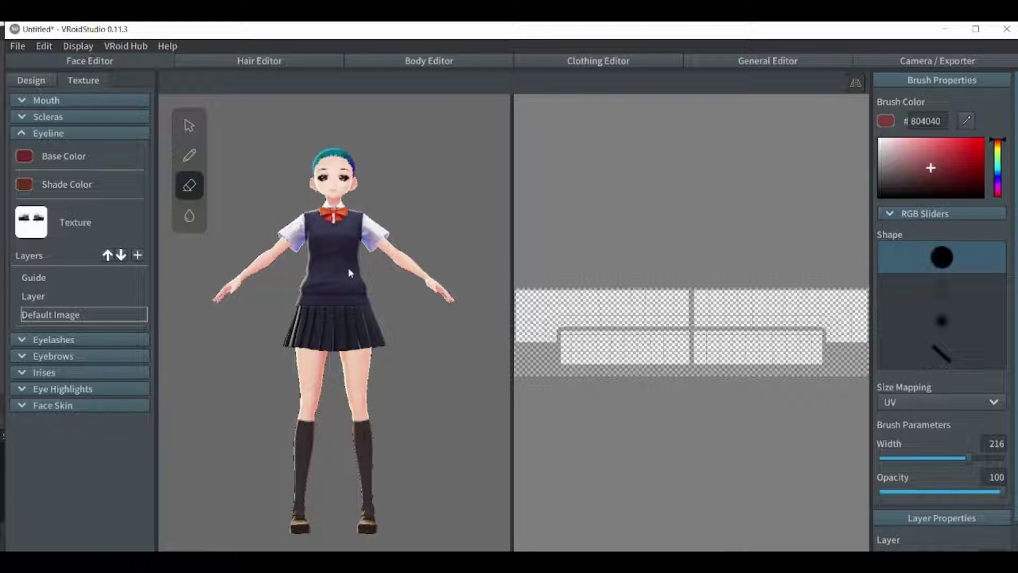
scroll(348, 267, "up", 5)
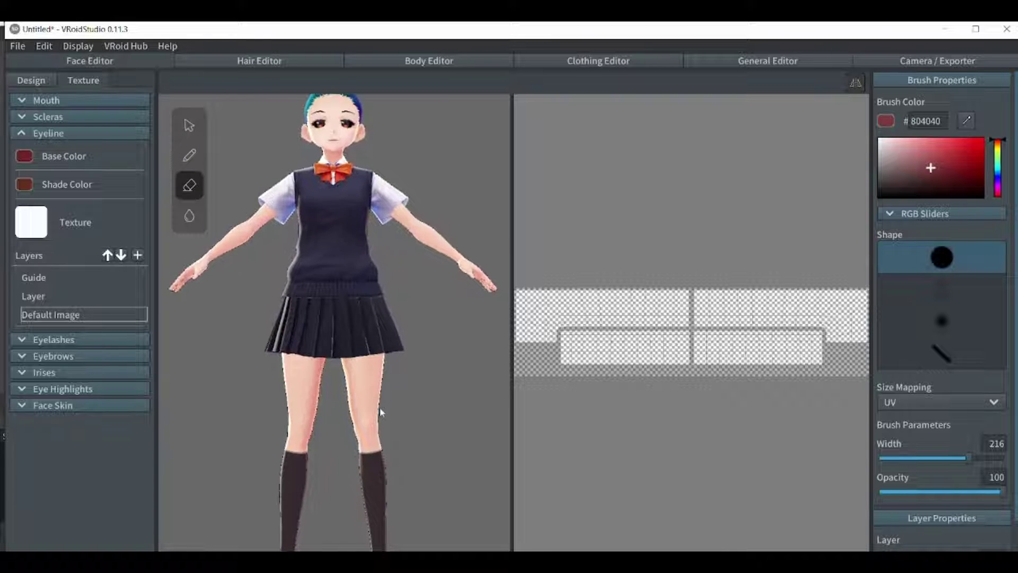
scroll(348, 258, "up", 2)
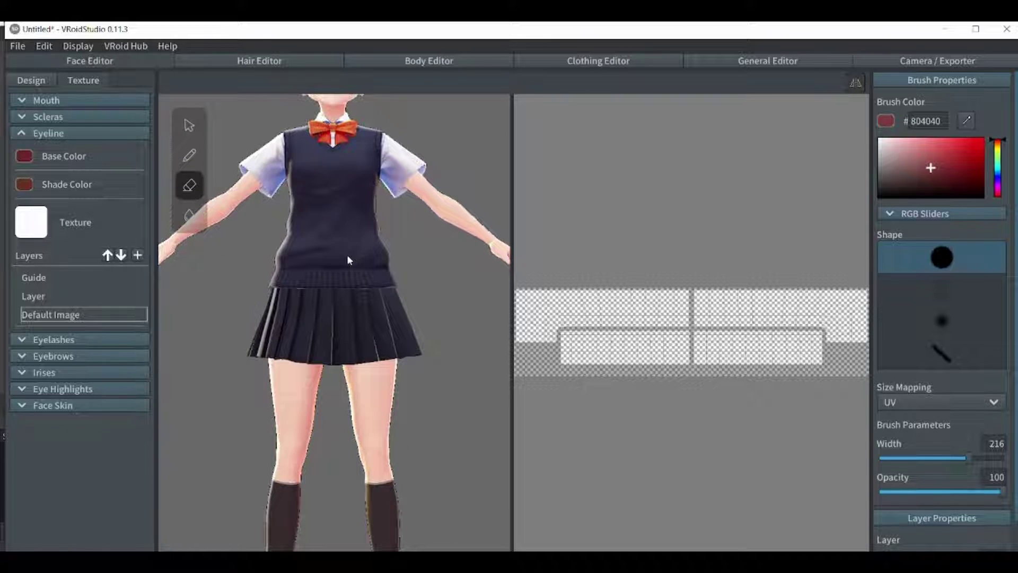
scroll(348, 259, "up", 2)
middle_click_drag(347, 254, 348, 432)
scroll(347, 432, "up", 3)
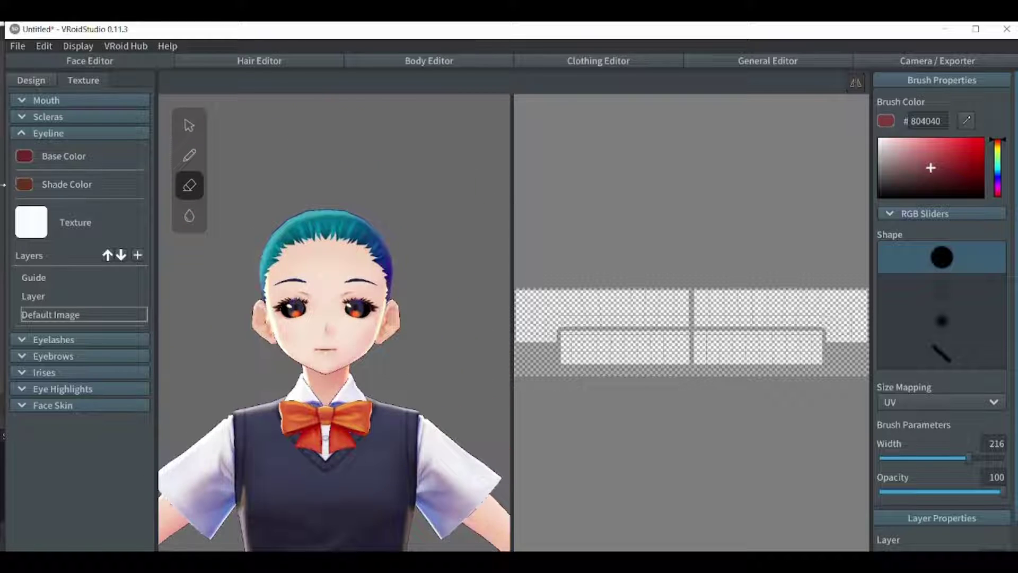
left_click(23, 133)
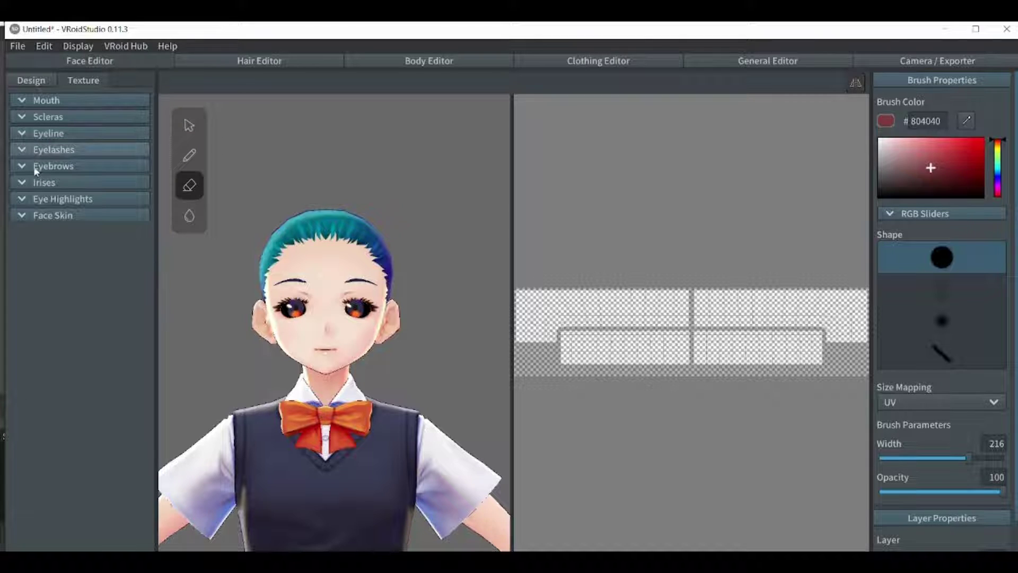
Erase the eyelashes' default image for both eyes
left_click(22, 150)
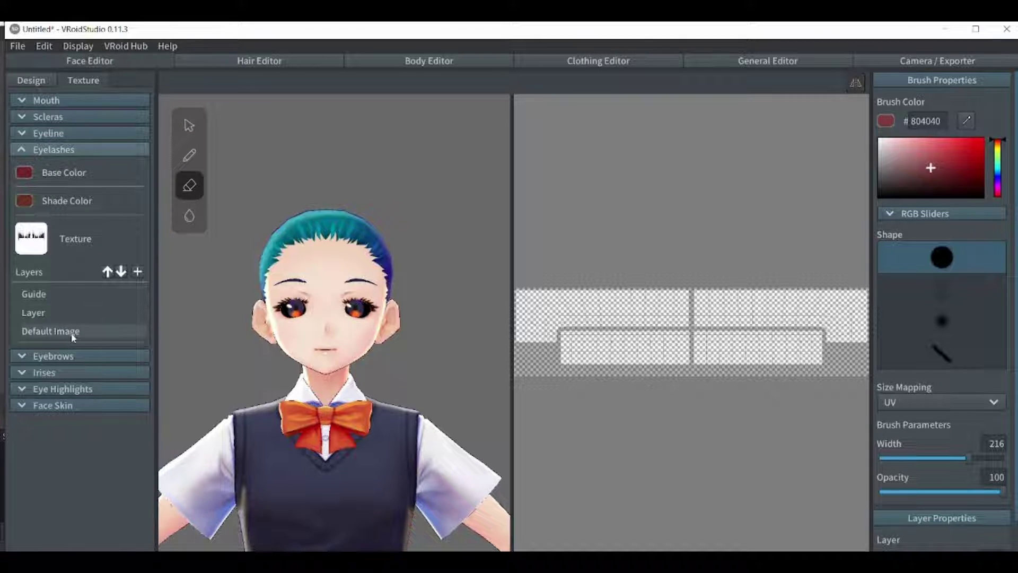
left_click(71, 333)
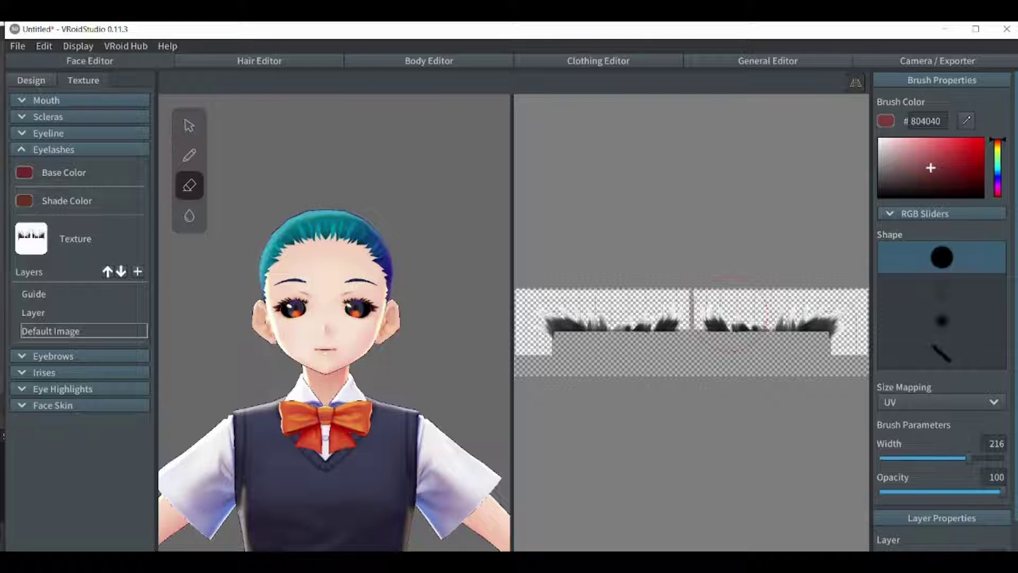
mouse_move(763, 313)
left_mouse_down()
mouse_move(814, 316)
mouse_move(735, 314)
mouse_move(708, 301)
left_mouse_up()
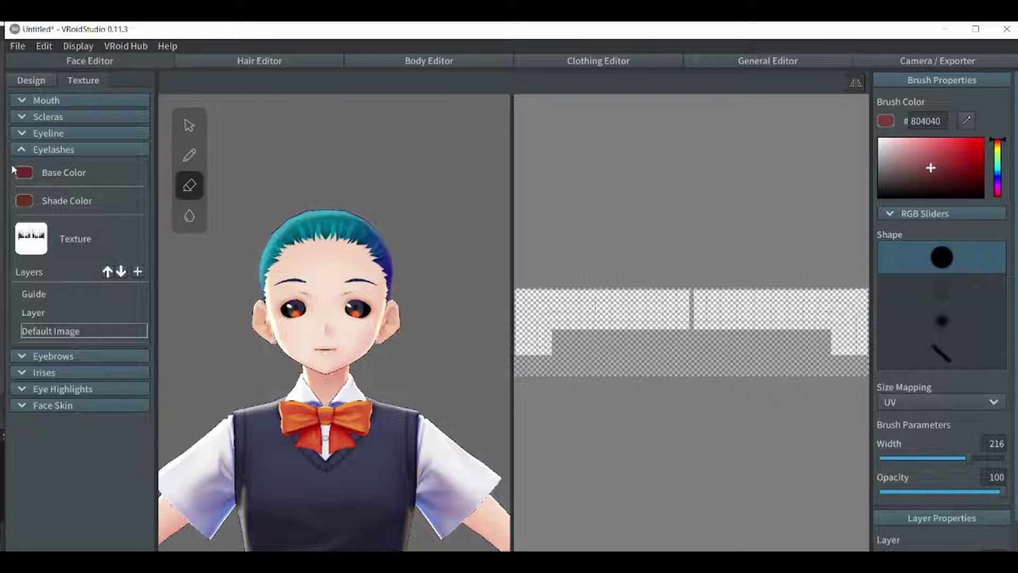
left_click(23, 151)
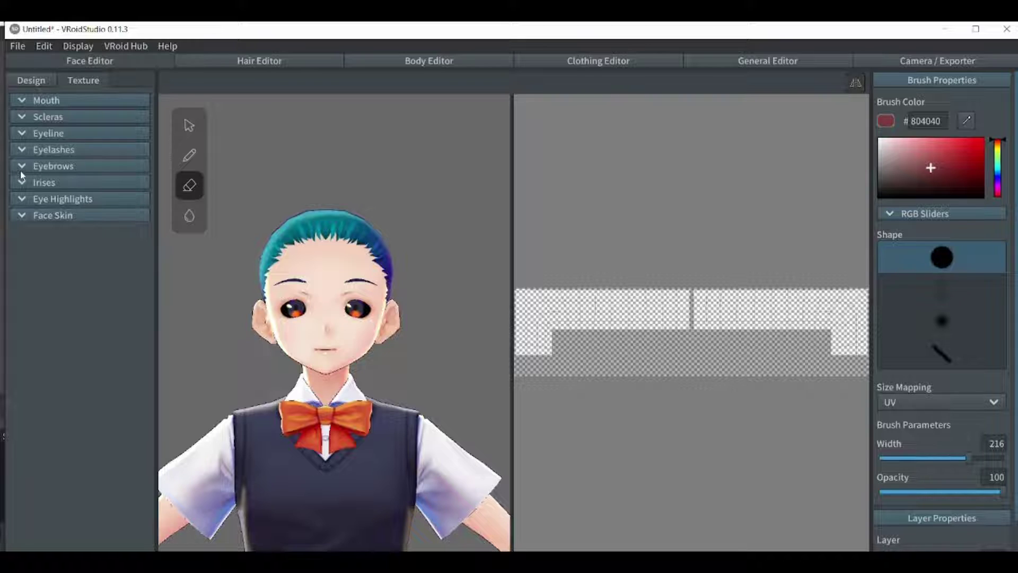
Erase both eyebrows from the default image of the eyebrow texture
left_click(22, 167)
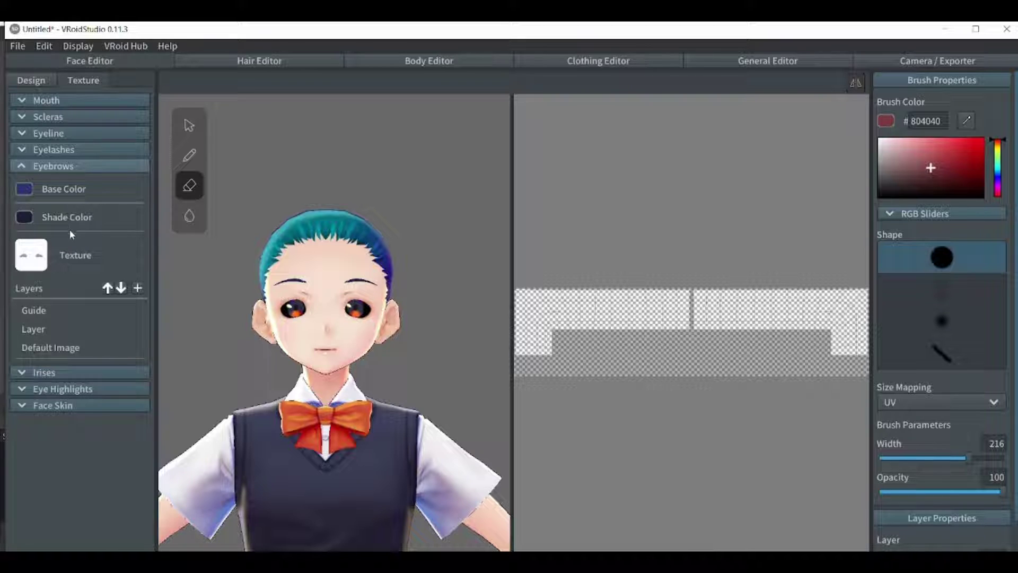
left_click(63, 349)
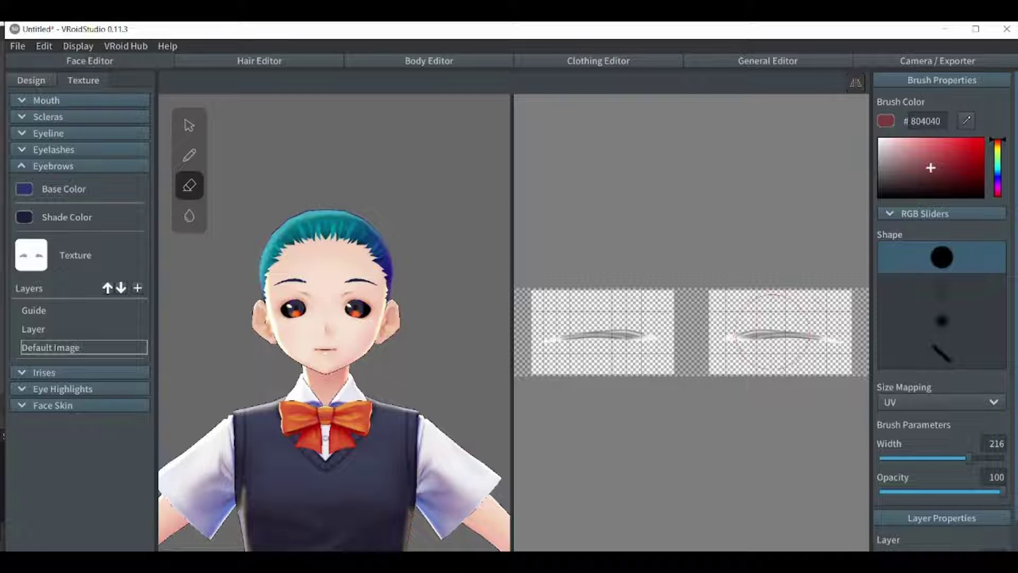
mouse_move(765, 331)
left_mouse_down()
mouse_move(726, 337)
mouse_move(820, 337)
left_mouse_up()
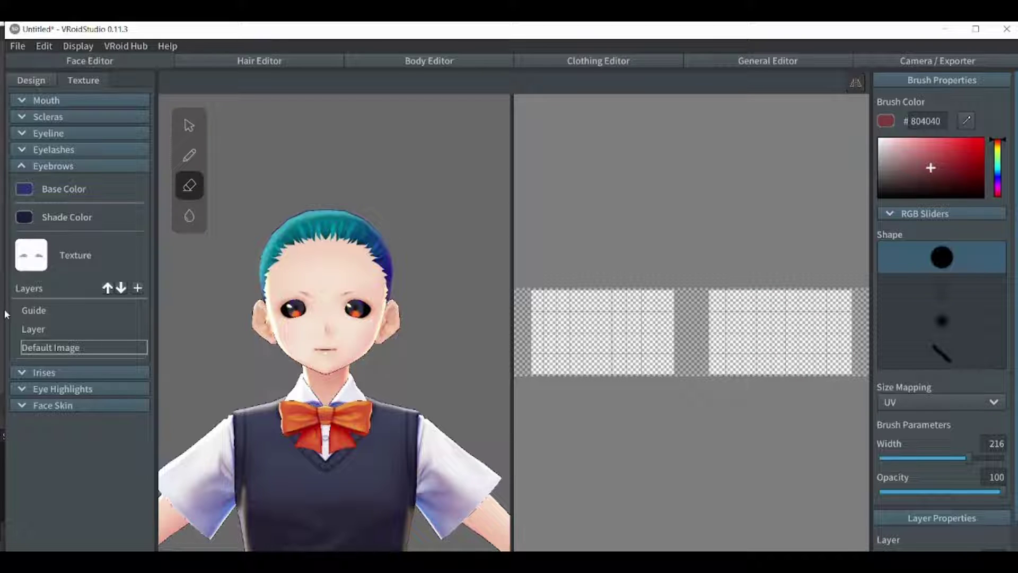
Erase both irises from the default image of the iris texture
left_click(23, 375)
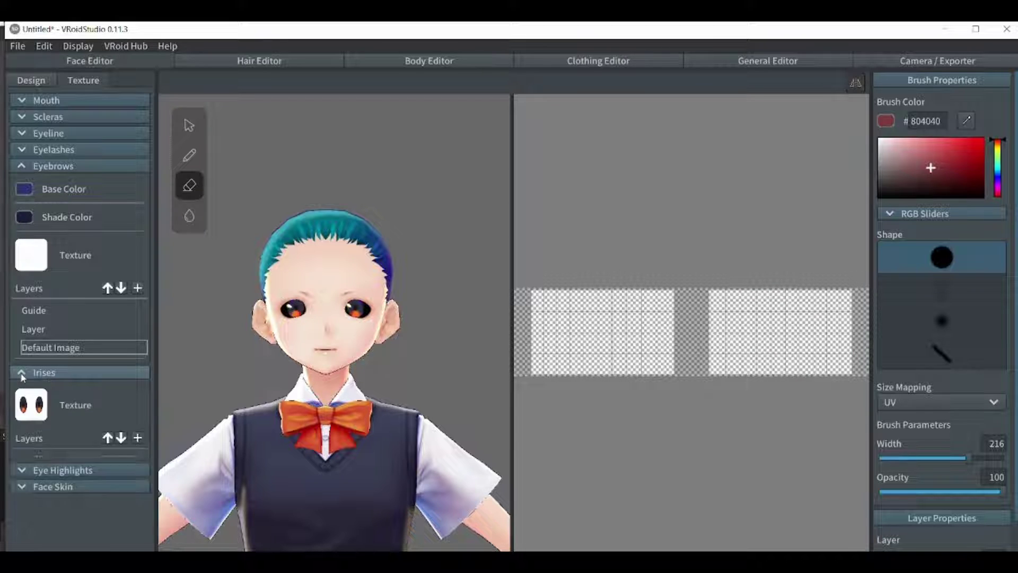
left_click(63, 497)
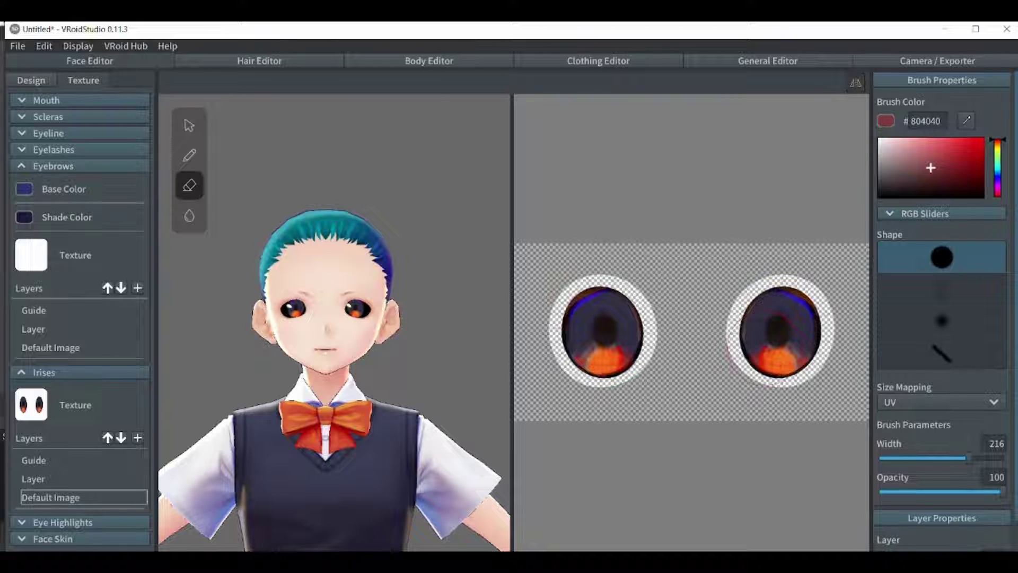
mouse_move(758, 313)
left_mouse_down()
mouse_move(760, 345)
mouse_move(791, 331)
mouse_move(784, 307)
left_mouse_up()
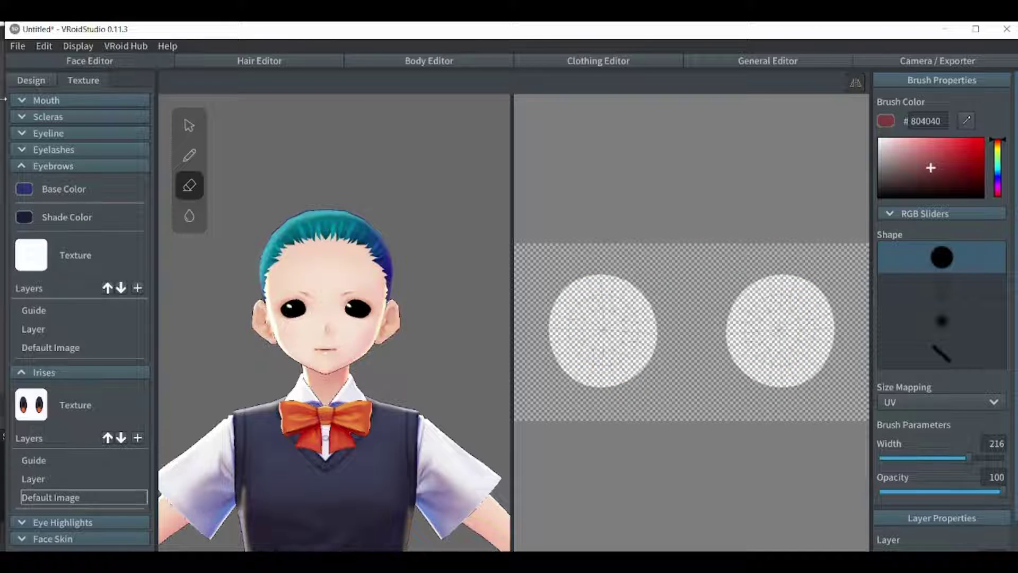
left_click(27, 164)
left_click(27, 183)
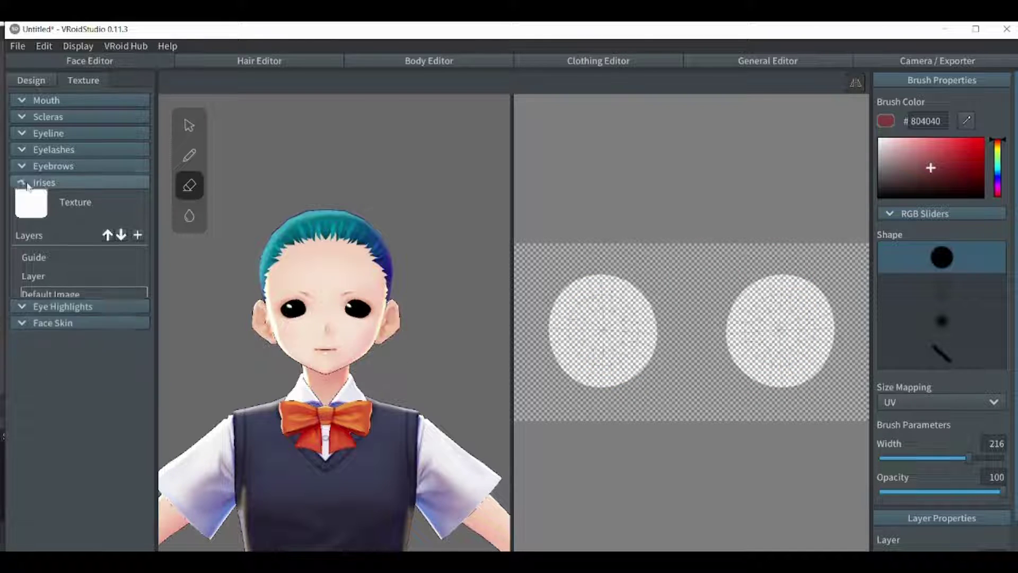
Erase the highlights of both eyes from the default image of the eye highlight texture
left_click(22, 199)
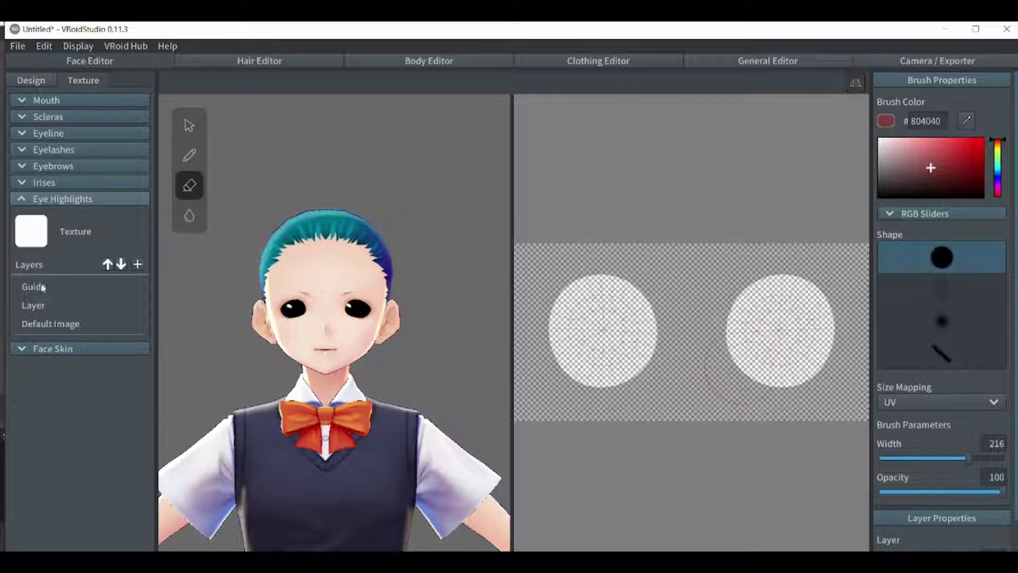
left_click(50, 324)
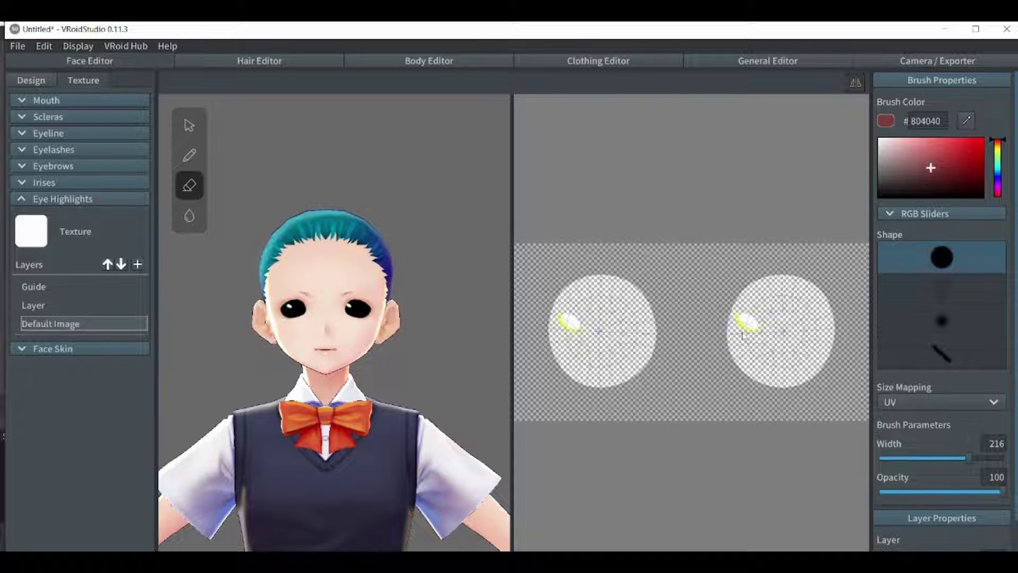
mouse_move(731, 317)
left_mouse_down()
mouse_move(740, 320)
mouse_move(699, 281)
mouse_move(610, 323)
mouse_move(564, 324)
left_mouse_up()
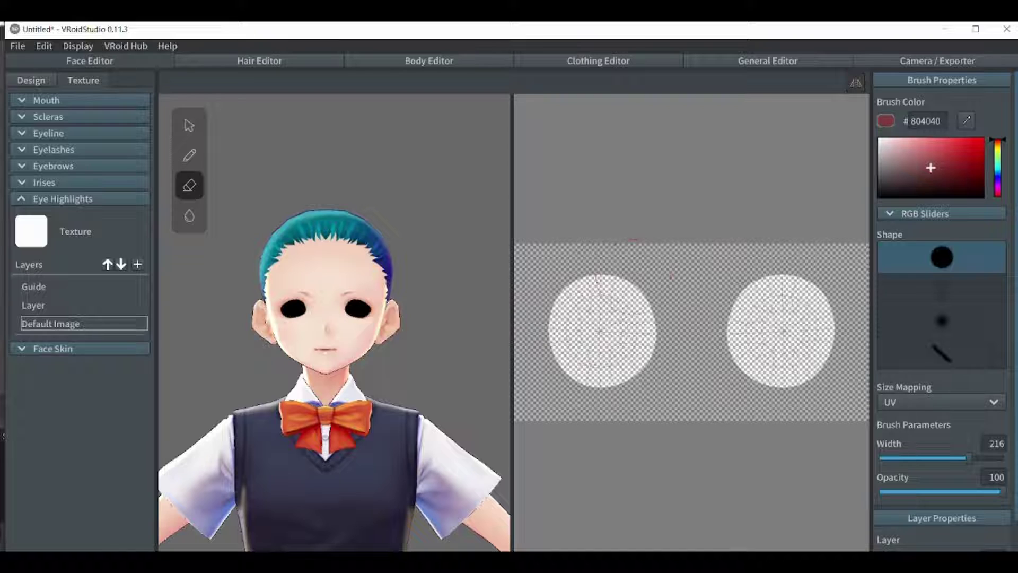
Erase the entire face skin, including the ears, from the default image of the Face Skin texture
left_click(20, 199)
left_click(27, 218)
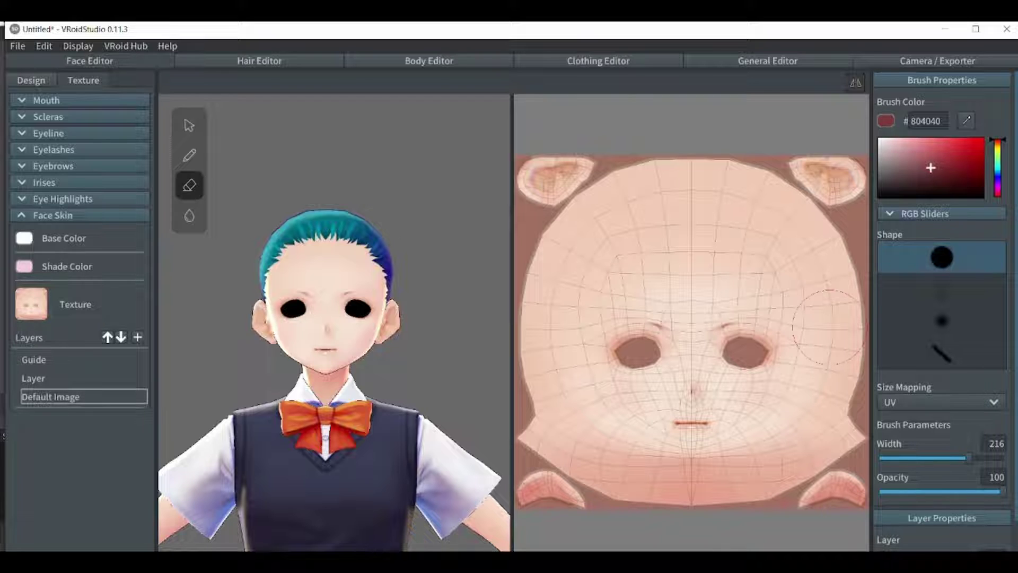
mouse_move(828, 327)
left_mouse_down()
mouse_move(796, 372)
mouse_move(753, 297)
mouse_move(689, 360)
mouse_move(737, 467)
mouse_move(769, 265)
mouse_move(873, 285)
mouse_move(849, 419)
mouse_move(828, 419)
mouse_move(843, 483)
mouse_move(743, 496)
mouse_move(748, 477)
mouse_move(700, 482)
mouse_move(689, 440)
left_mouse_up()
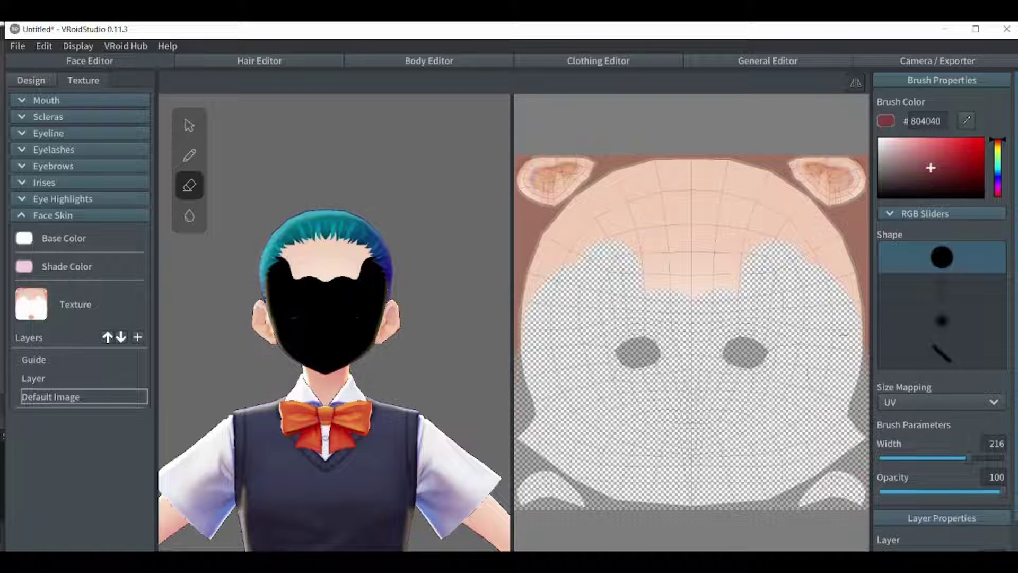
mouse_move(807, 247)
left_mouse_down()
mouse_move(733, 134)
mouse_move(809, 199)
mouse_move(835, 183)
left_mouse_up()
mouse_move(865, 250)
left_mouse_down()
mouse_move(857, 186)
mouse_move(867, 323)
mouse_move(887, 358)
mouse_move(695, 244)
mouse_move(672, 194)
mouse_move(674, 166)
left_mouse_up()
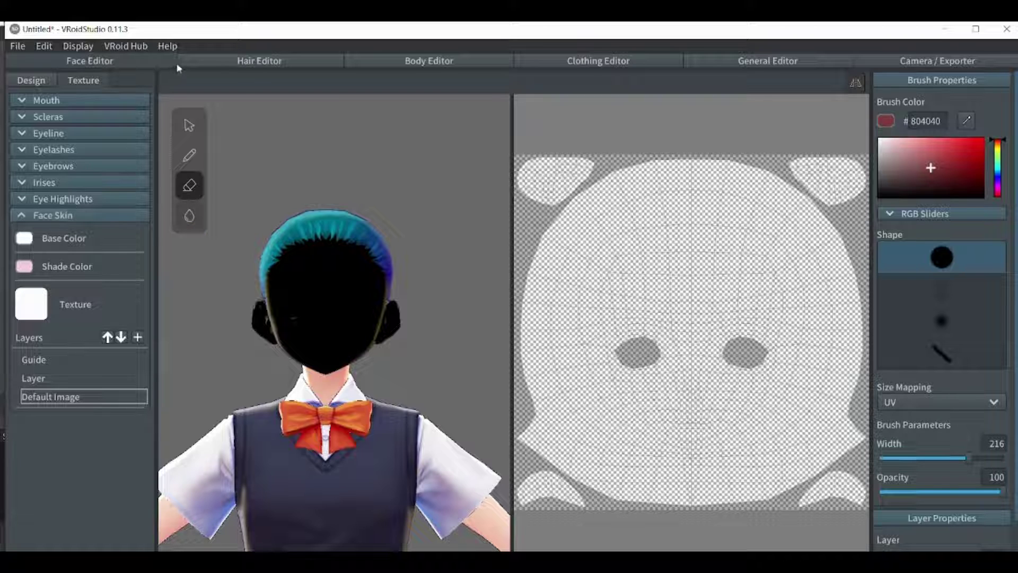
Erase the whole default image of the hair texture
left_click(245, 62)
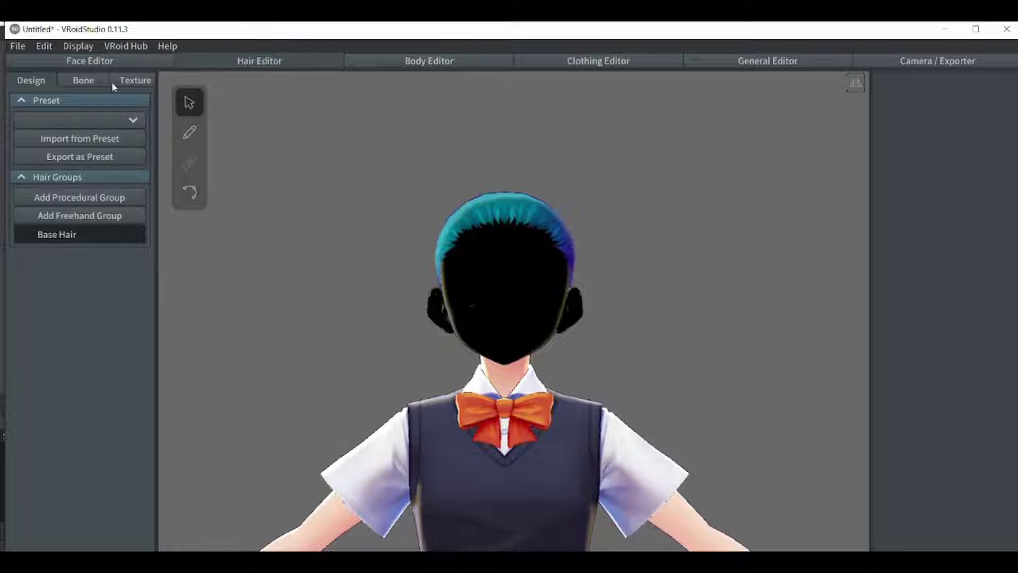
left_click(140, 81)
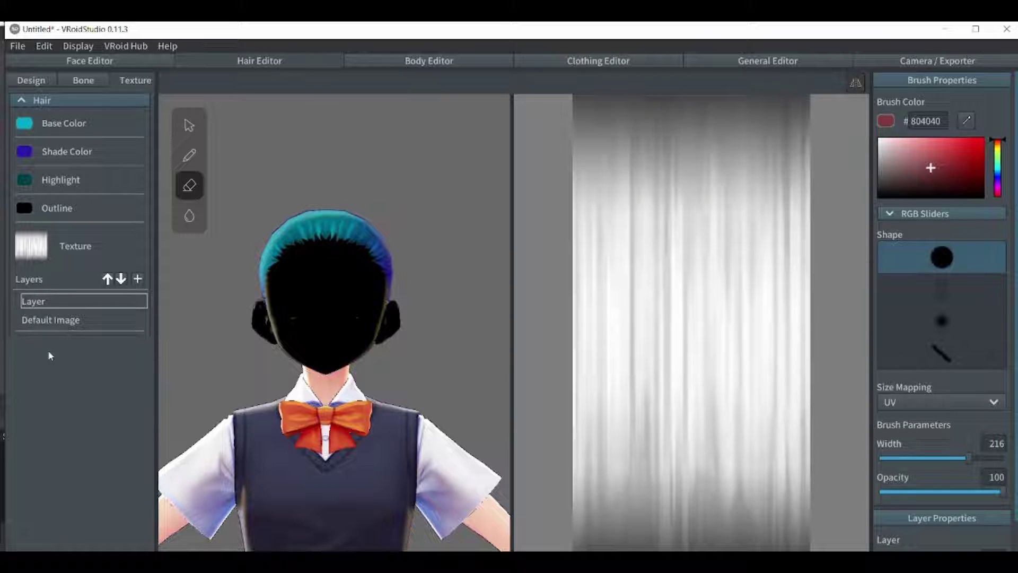
left_click(62, 322)
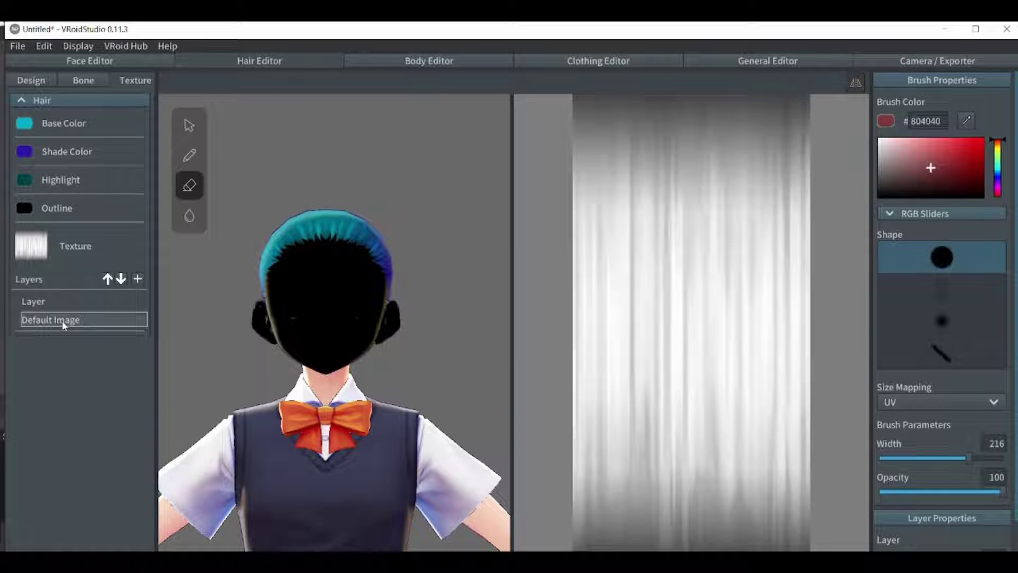
mouse_move(722, 410)
left_mouse_down()
mouse_move(723, 296)
mouse_move(727, 341)
mouse_move(794, 503)
mouse_move(782, 242)
mouse_move(758, 200)
mouse_move(775, 128)
mouse_move(764, 160)
left_mouse_up()
left_click_drag(732, 549, 687, 530)
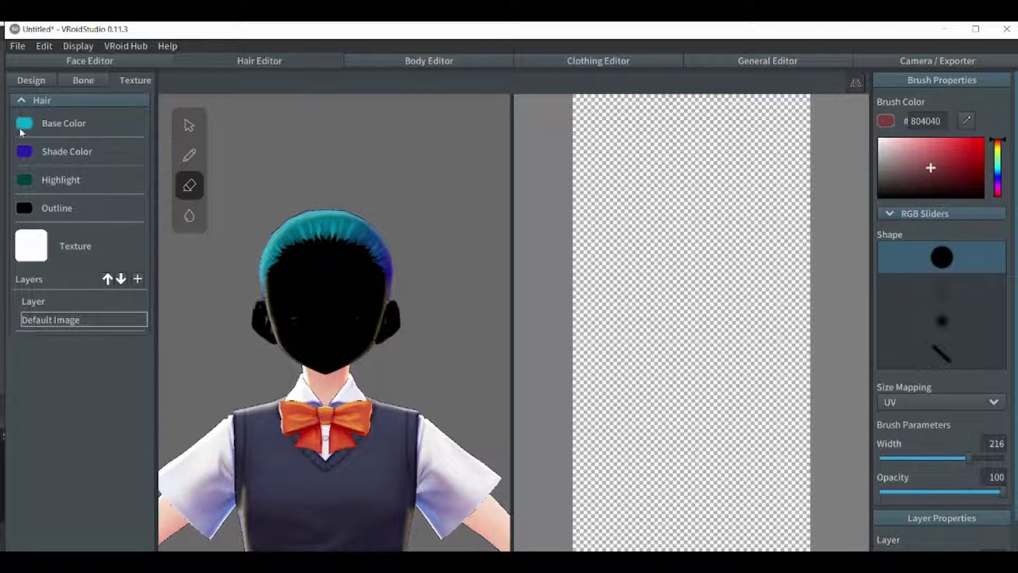
Set the hair's base color to near-white F0F3F4 and its shade color to white
left_click(24, 125)
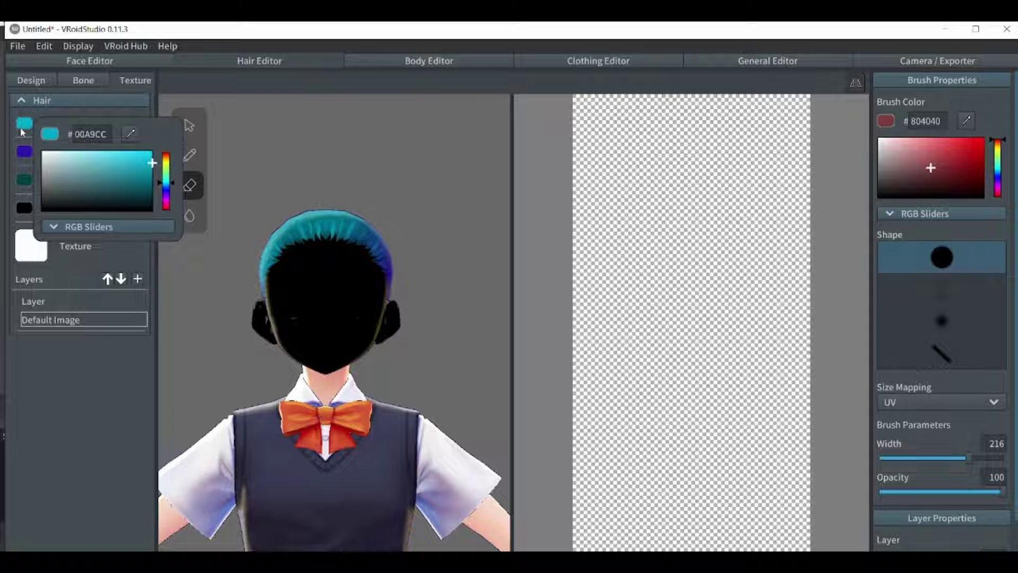
left_click(42, 155)
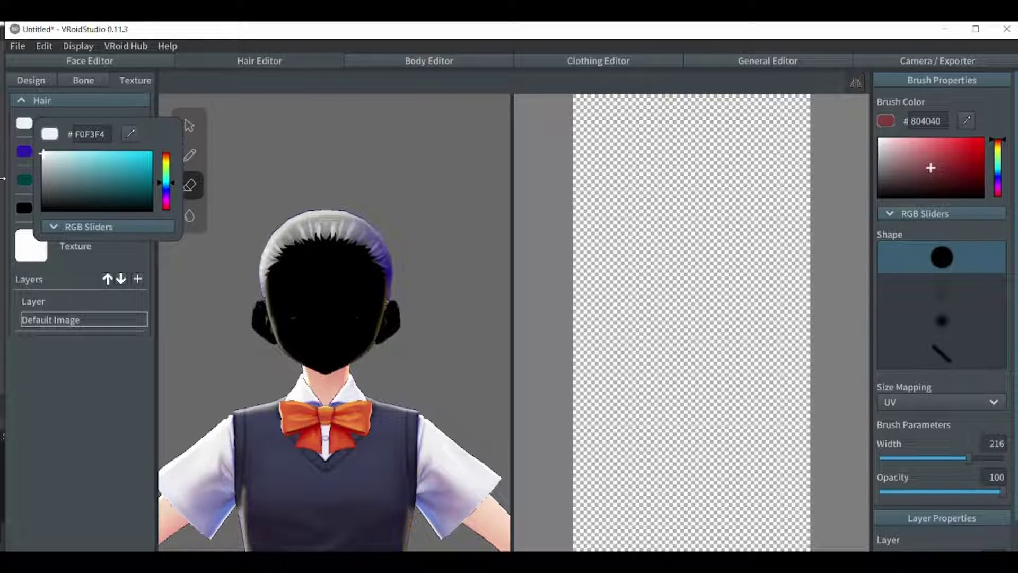
left_click(69, 410)
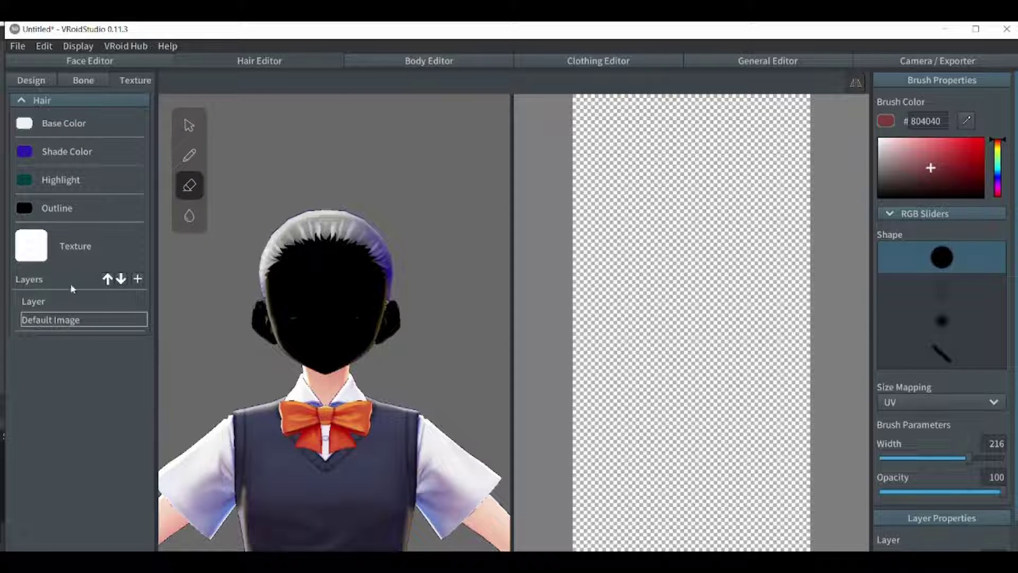
left_click(24, 153)
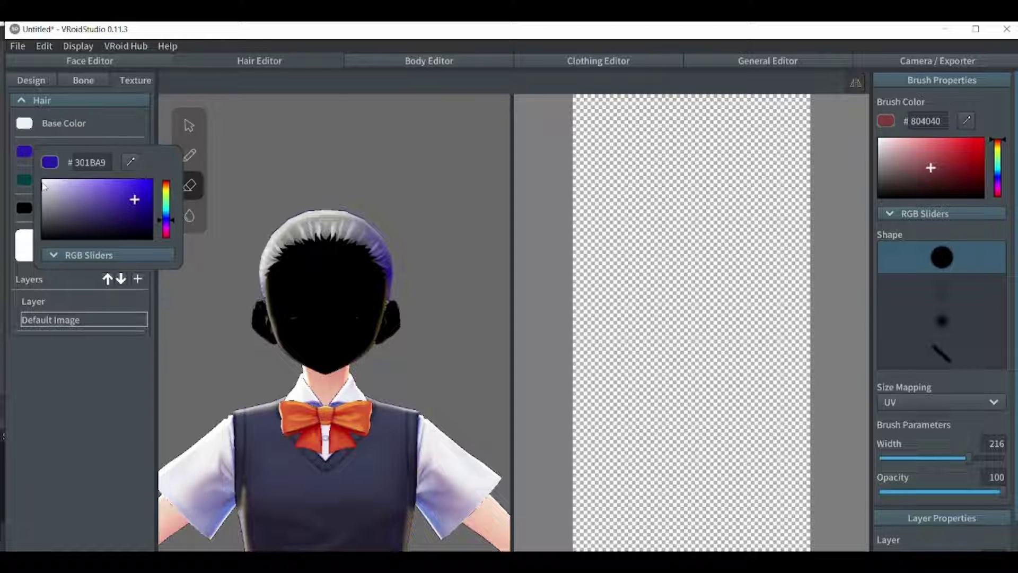
left_click(42, 180)
left_click(71, 419)
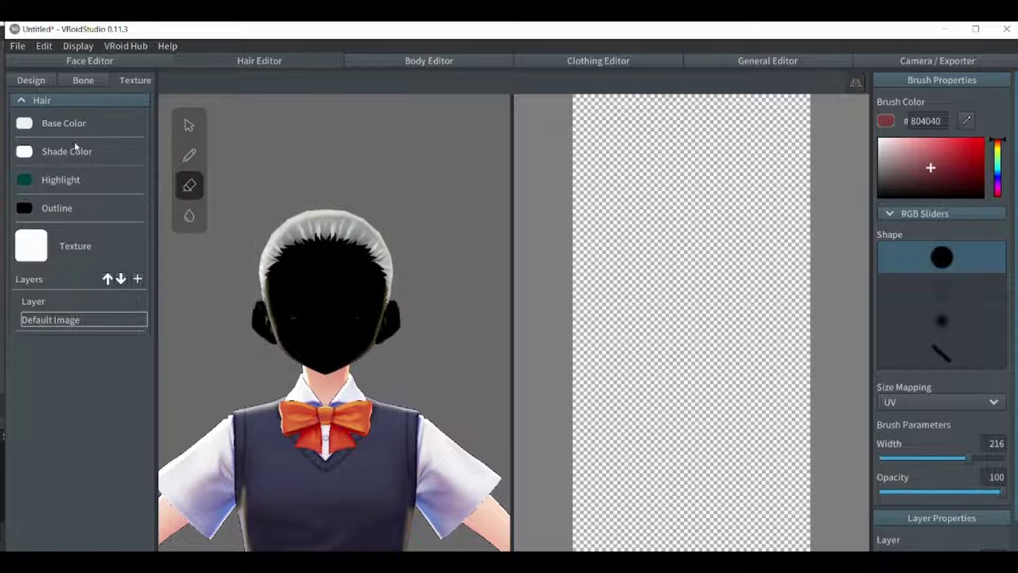
Set the eraser width to 300 and erase the outer columns and hip areas from the body texture's default image
left_click(420, 67)
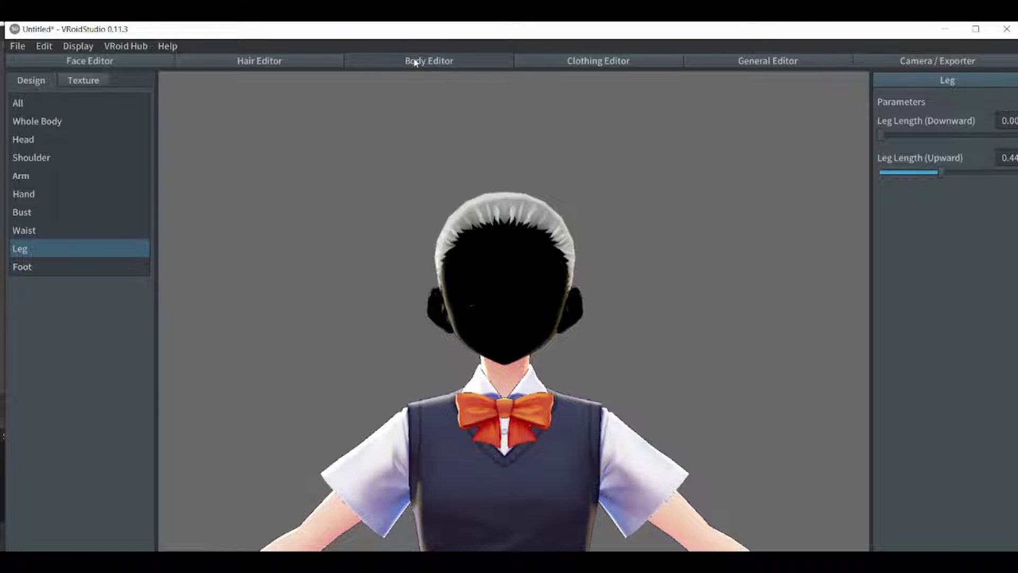
left_click(86, 83)
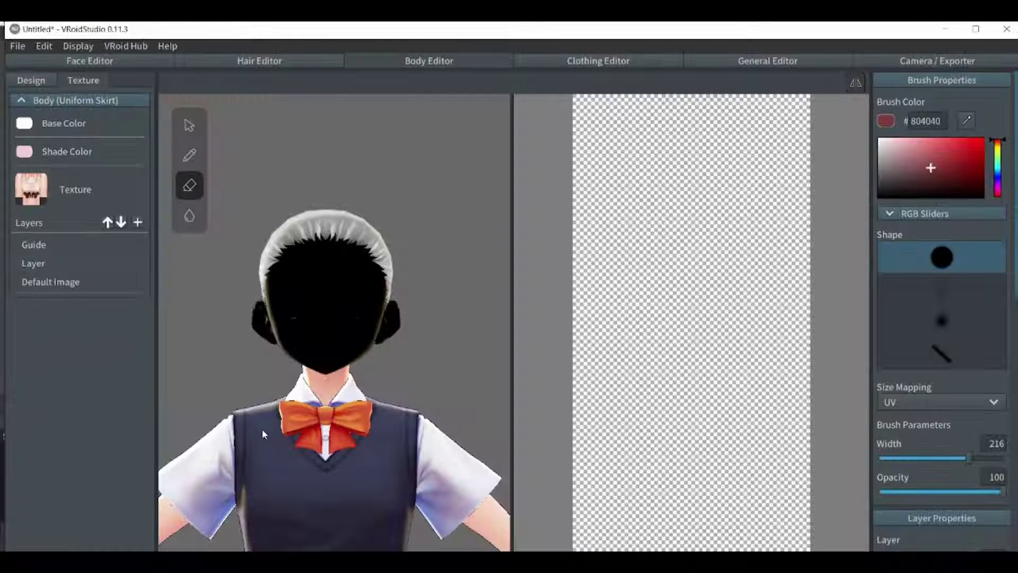
left_click(48, 282)
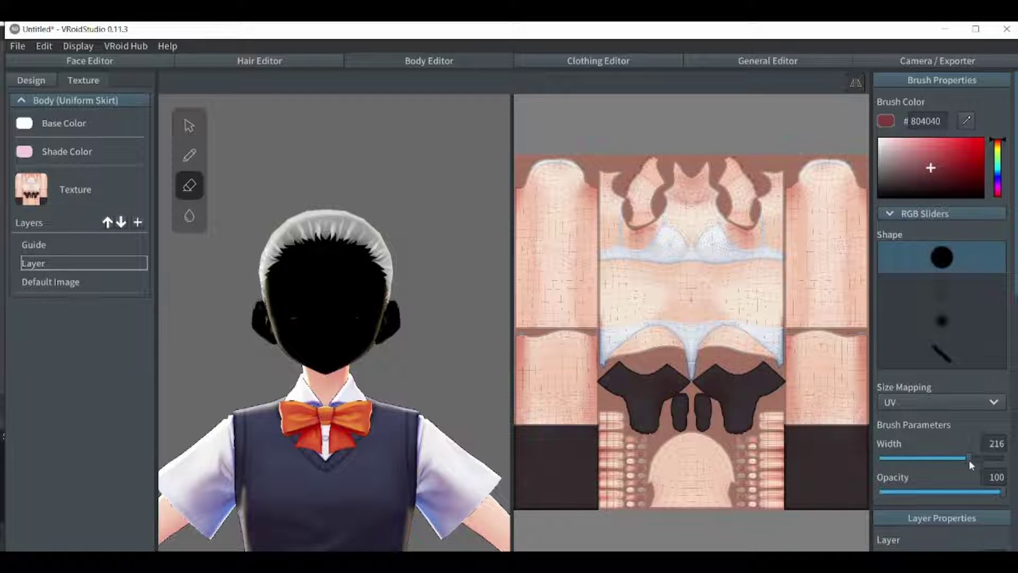
left_click_drag(969, 457, 1003, 458)
left_click(56, 287)
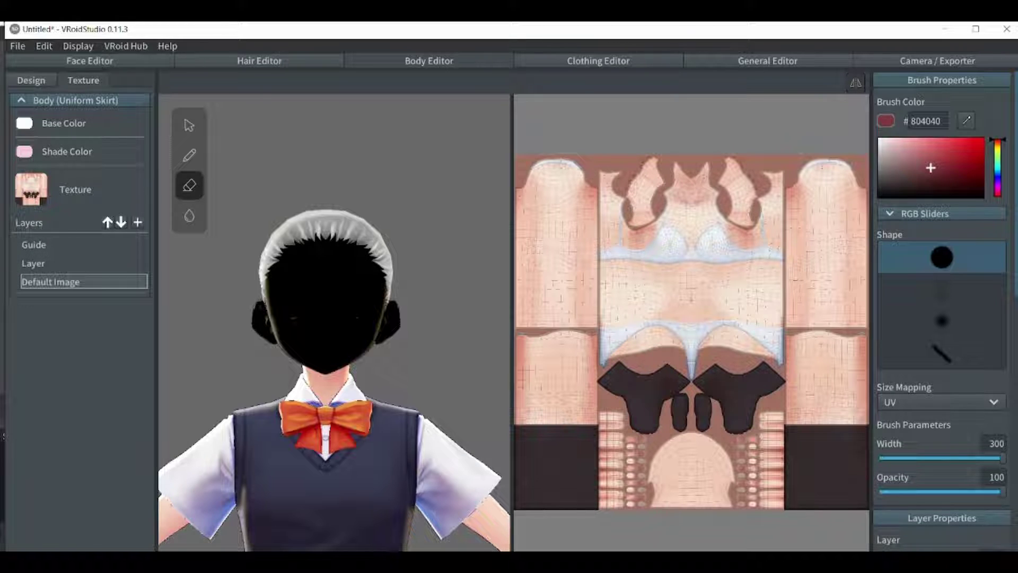
left_click_drag(577, 253, 570, 477)
left_click_drag(814, 476, 816, 453)
left_click_drag(842, 320, 832, 254)
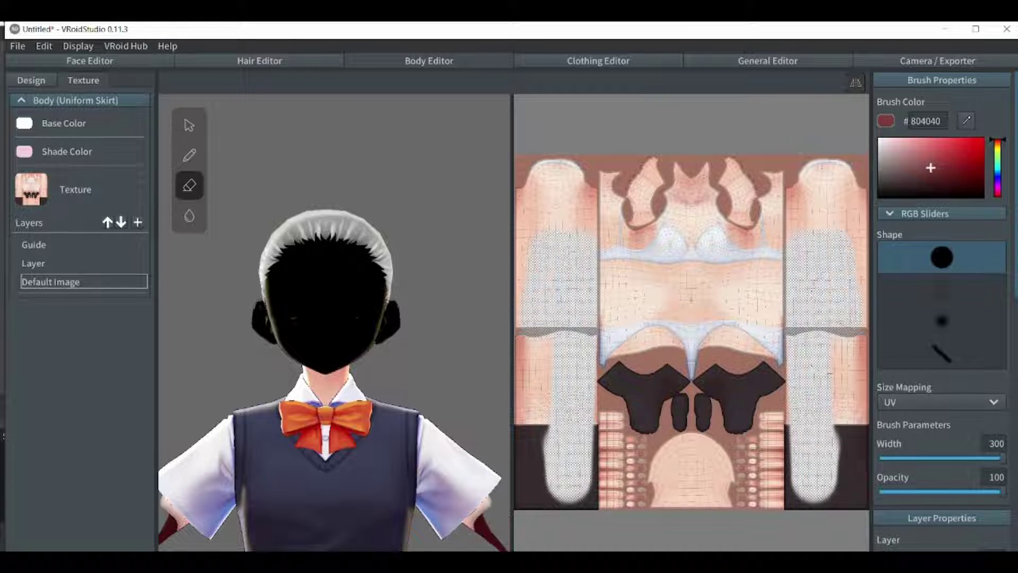
mouse_move(831, 342)
left_mouse_down()
mouse_move(823, 411)
mouse_move(730, 322)
mouse_move(733, 459)
mouse_move(749, 410)
mouse_move(734, 459)
left_mouse_up()
mouse_move(825, 475)
left_mouse_down()
mouse_move(829, 460)
mouse_move(853, 480)
mouse_move(835, 382)
mouse_move(838, 294)
mouse_move(851, 409)
left_mouse_up()
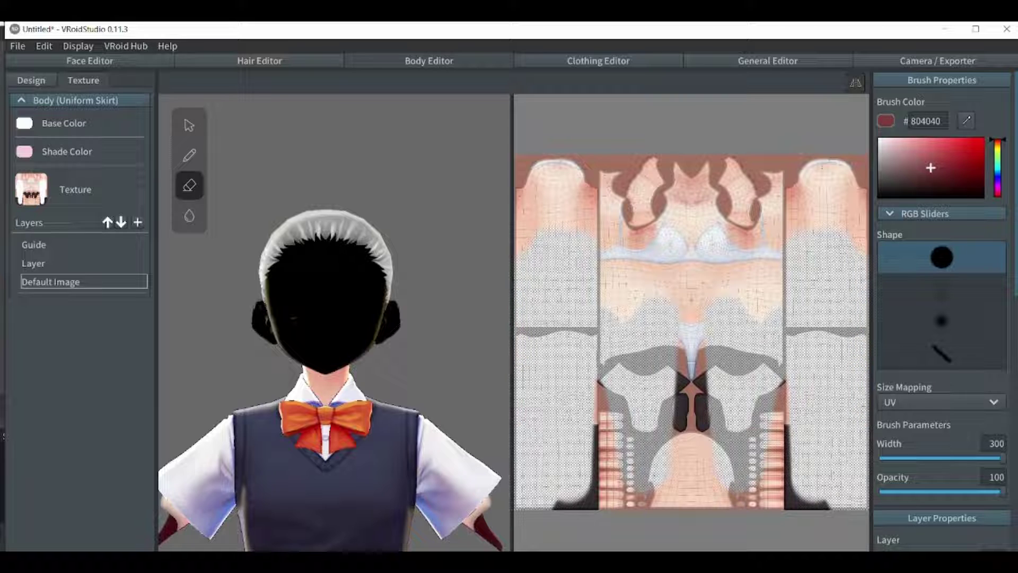
Erase the remaining torso, neck, hand and foot areas and leftover spots from the body texture's default image
mouse_move(787, 291)
left_mouse_down()
mouse_move(767, 252)
mouse_move(779, 294)
mouse_move(756, 236)
mouse_move(757, 171)
mouse_move(777, 161)
left_mouse_up()
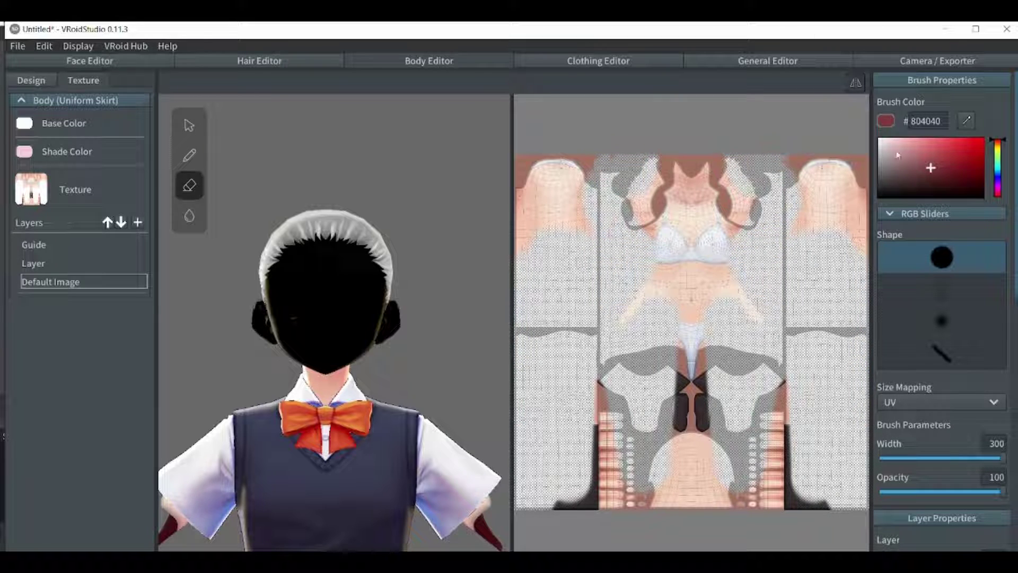
mouse_move(848, 155)
left_mouse_down()
mouse_move(842, 195)
mouse_move(821, 189)
mouse_move(703, 227)
mouse_move(796, 161)
mouse_move(697, 179)
left_mouse_up()
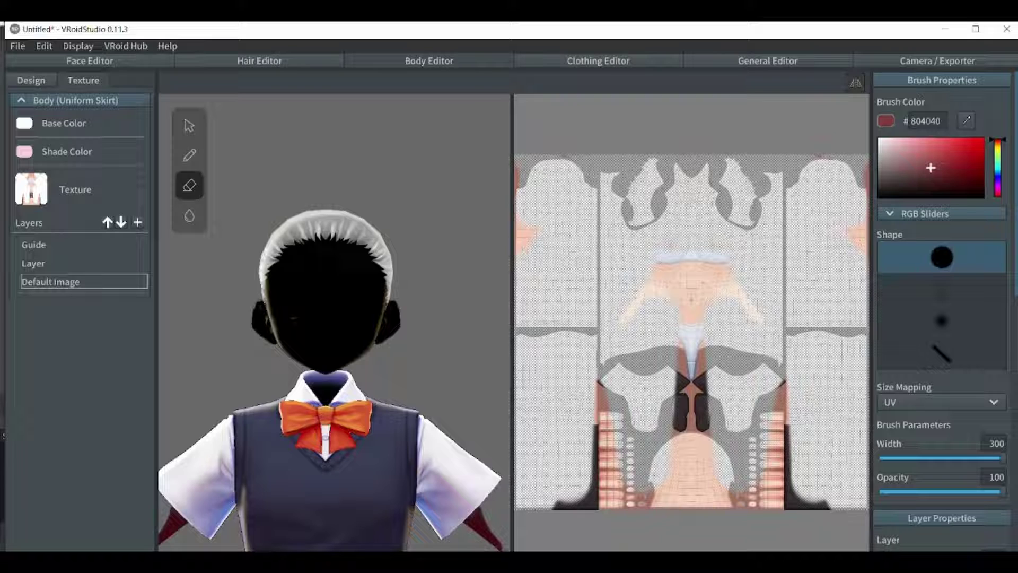
mouse_move(849, 250)
left_mouse_down()
mouse_move(845, 233)
mouse_move(872, 180)
left_mouse_up()
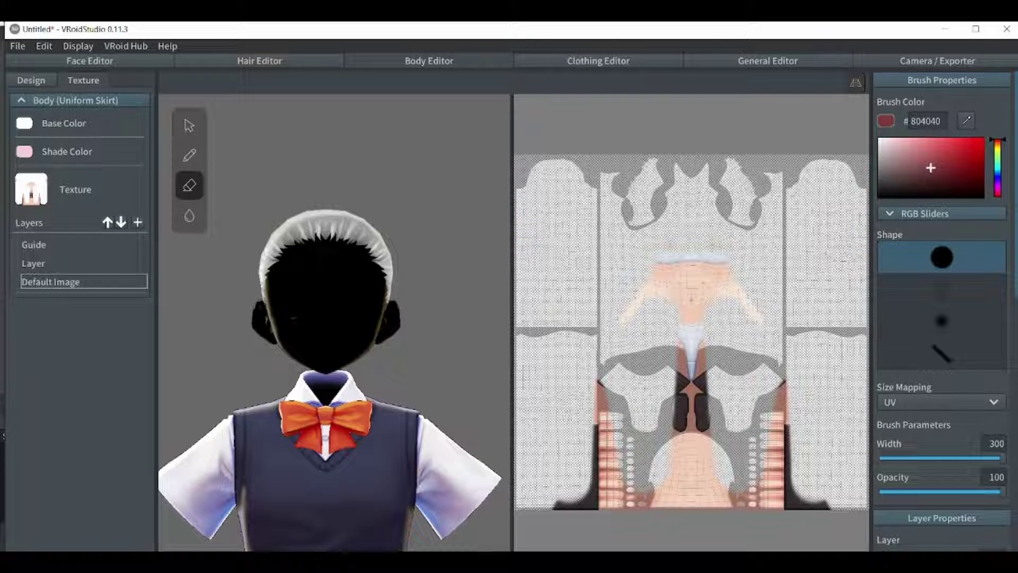
mouse_move(729, 259)
left_mouse_down()
mouse_move(700, 260)
mouse_move(743, 297)
mouse_move(705, 371)
mouse_move(691, 448)
mouse_move(727, 504)
left_mouse_up()
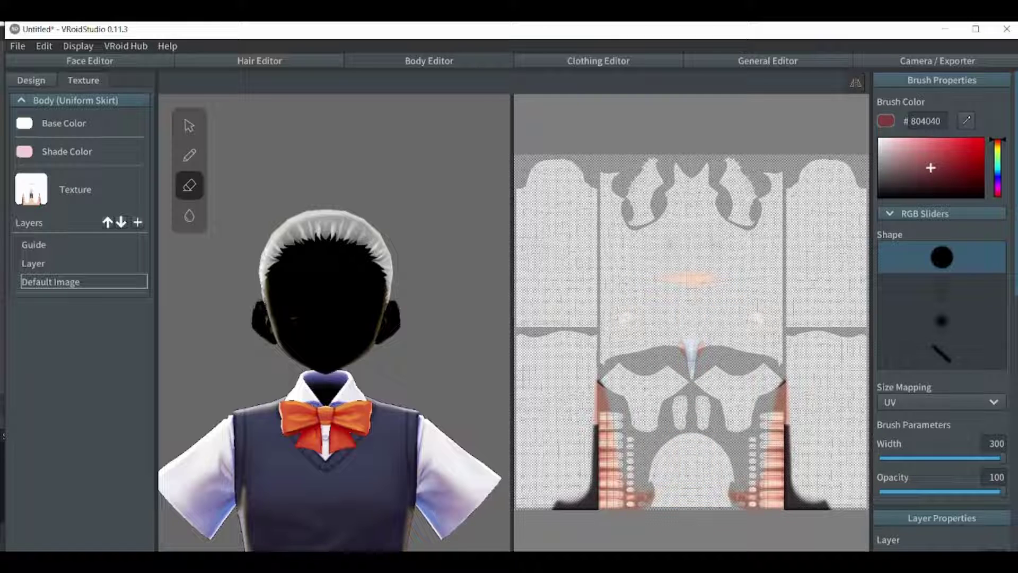
mouse_move(831, 525)
left_mouse_down()
mouse_move(751, 501)
mouse_move(779, 422)
mouse_move(786, 432)
left_mouse_up()
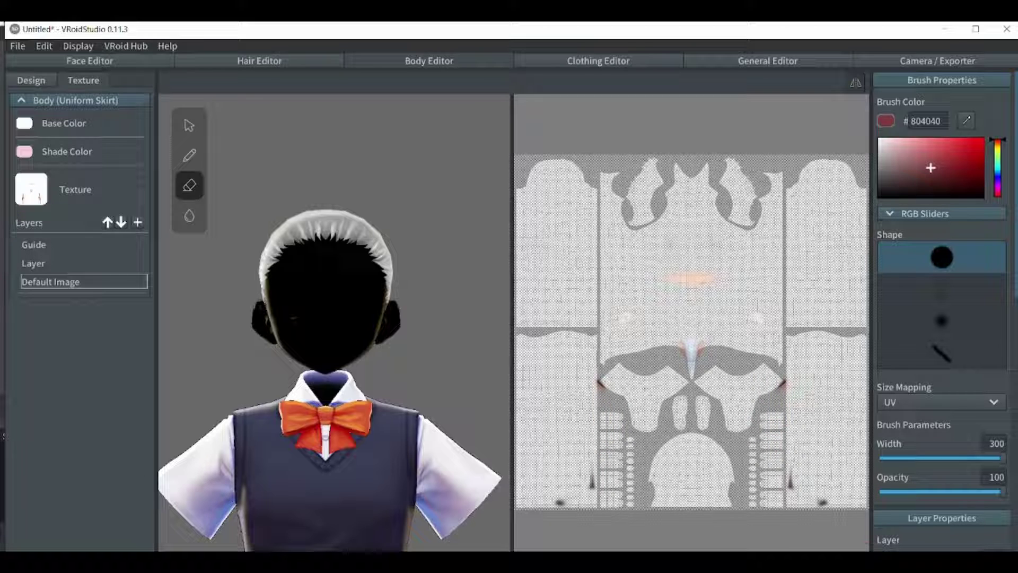
mouse_move(833, 507)
left_mouse_down()
mouse_move(791, 477)
mouse_move(783, 387)
left_mouse_up()
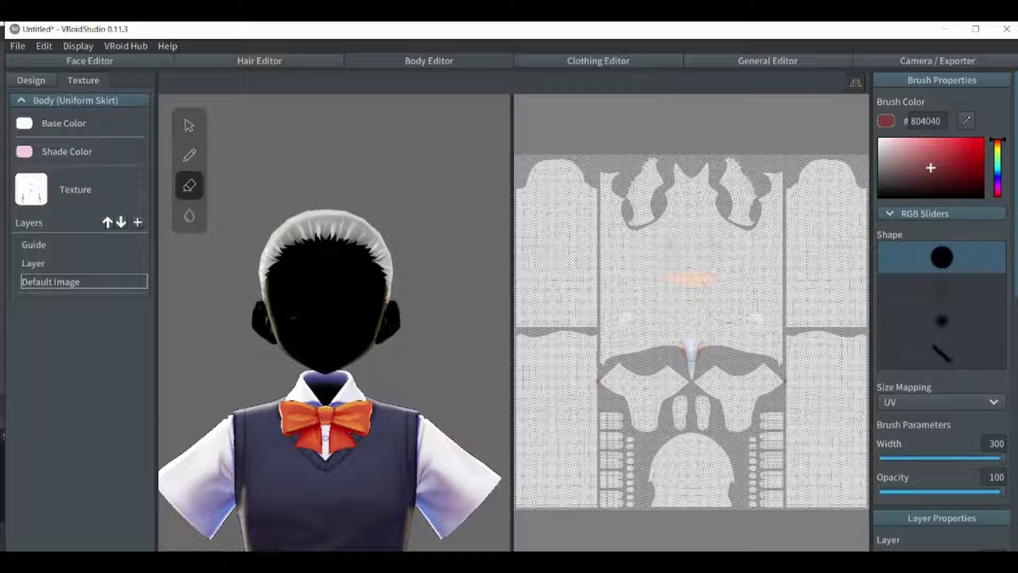
left_click_drag(758, 318, 694, 281)
left_click(687, 347)
left_click(699, 346)
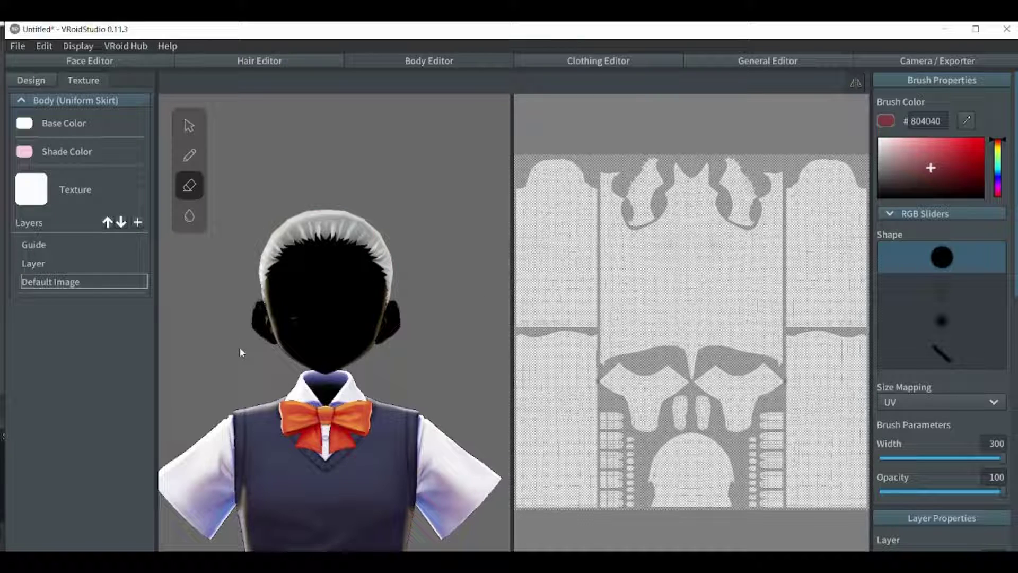
Erase most of the sleeves, collar and vest body from the default image of the Uniform Vest (Short Sleeve) texture
scroll(240, 348, "down", 4)
scroll(240, 349, "down", 4)
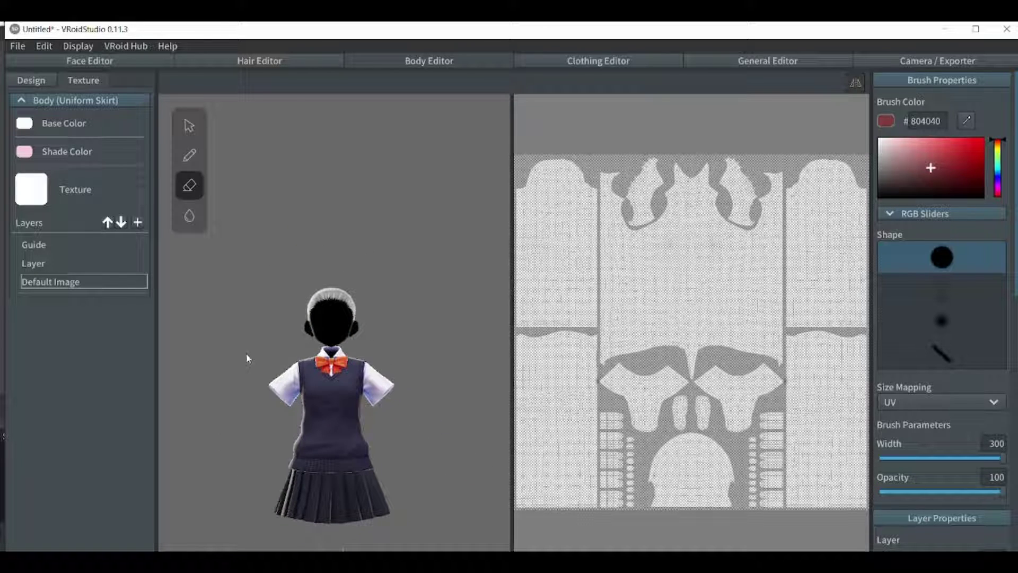
middle_click_drag(247, 352, 261, 242)
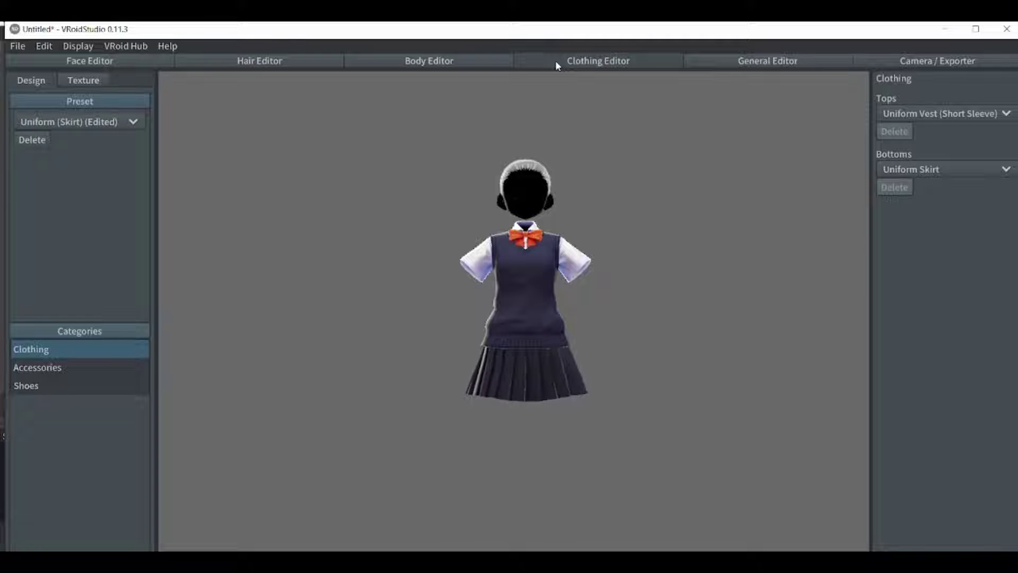
left_click(77, 80)
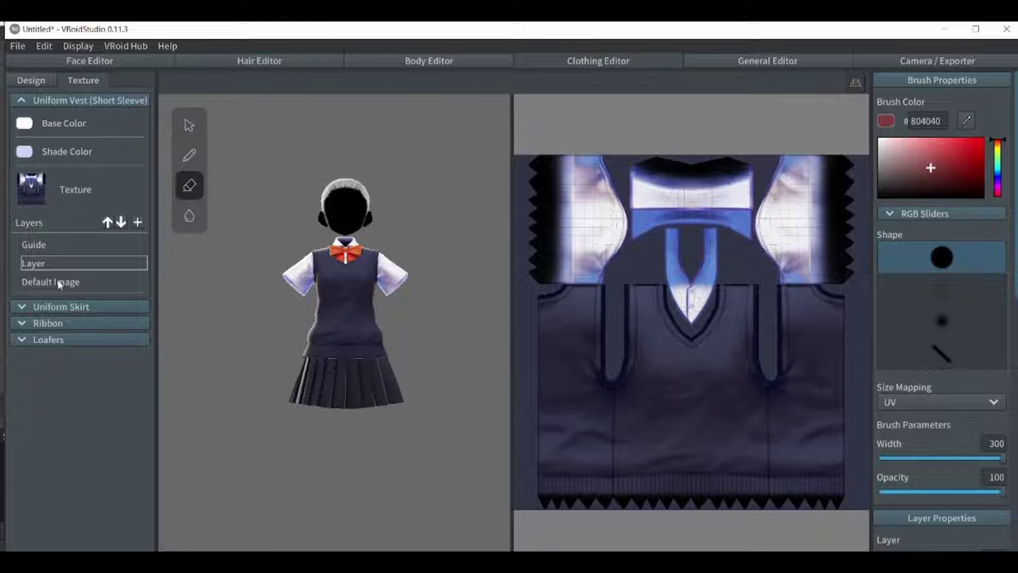
left_click(60, 283)
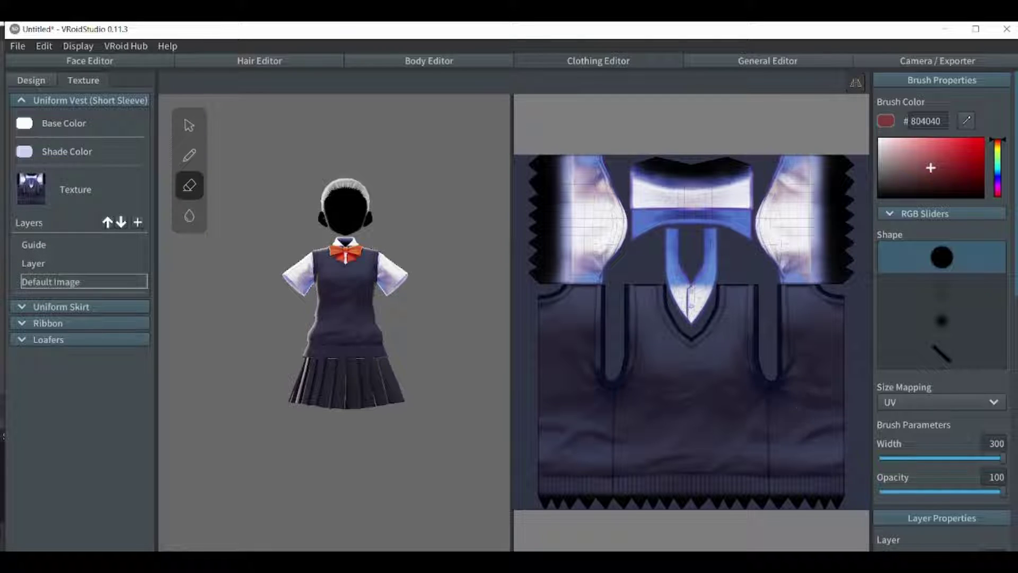
mouse_move(637, 405)
left_mouse_down()
mouse_move(644, 306)
mouse_move(678, 185)
mouse_move(727, 364)
mouse_move(741, 288)
mouse_move(817, 256)
mouse_move(832, 195)
mouse_move(791, 295)
mouse_move(800, 245)
mouse_move(817, 322)
mouse_move(829, 239)
mouse_move(828, 385)
mouse_move(811, 228)
mouse_move(727, 154)
left_mouse_up()
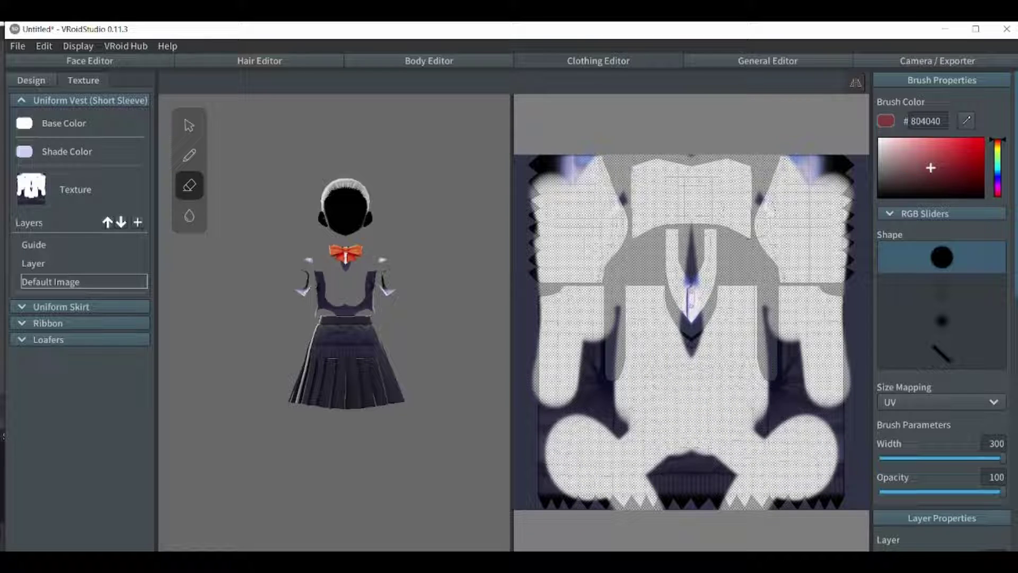
Erase the sleeve edges, side panels and lower corners from the default image of the Uniform Vest (Short Sleeve) texture
left_click(691, 278)
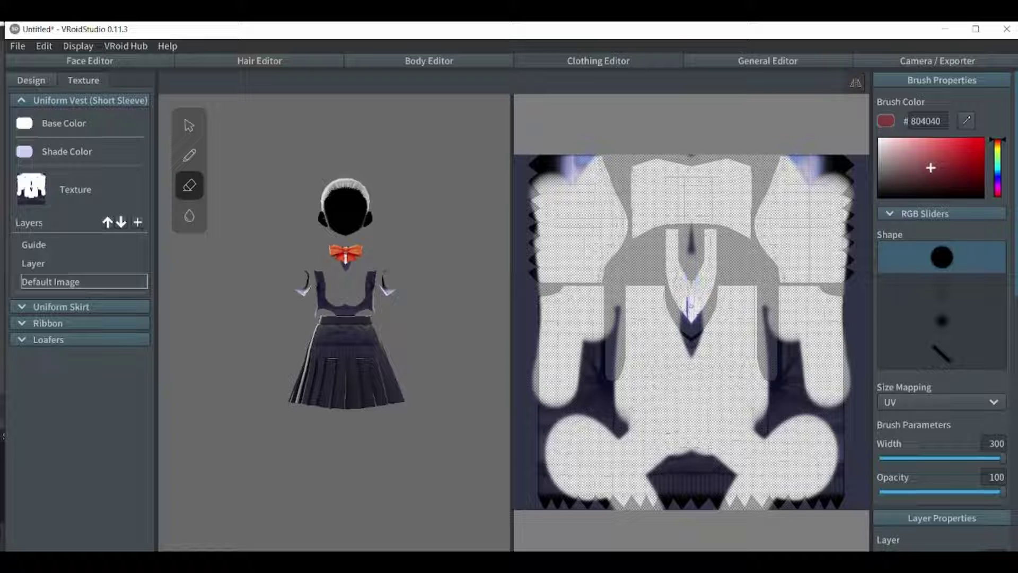
left_click_drag(576, 209, 580, 154)
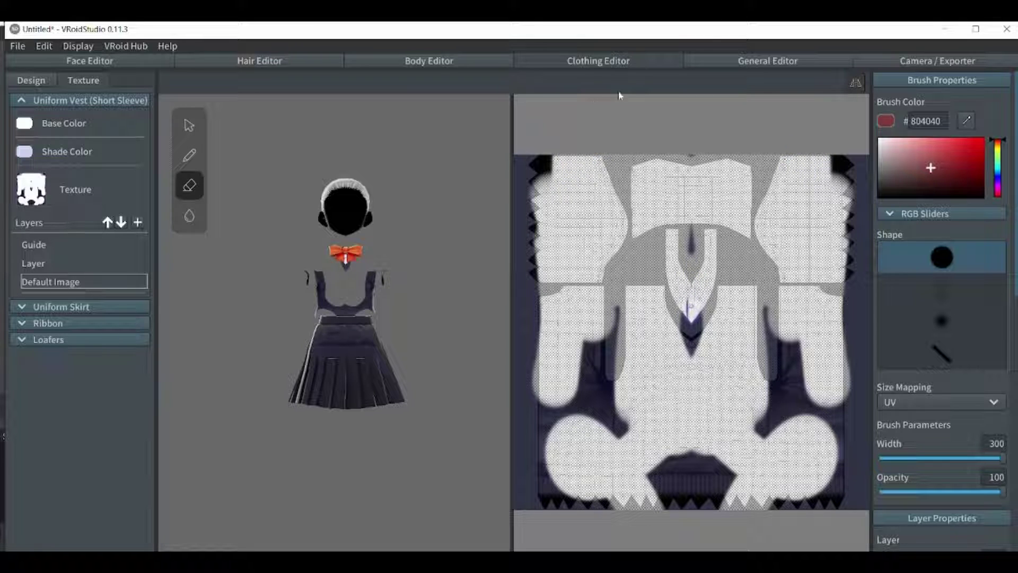
mouse_move(689, 204)
left_mouse_down()
mouse_move(691, 214)
mouse_move(682, 151)
mouse_move(522, 158)
left_mouse_up()
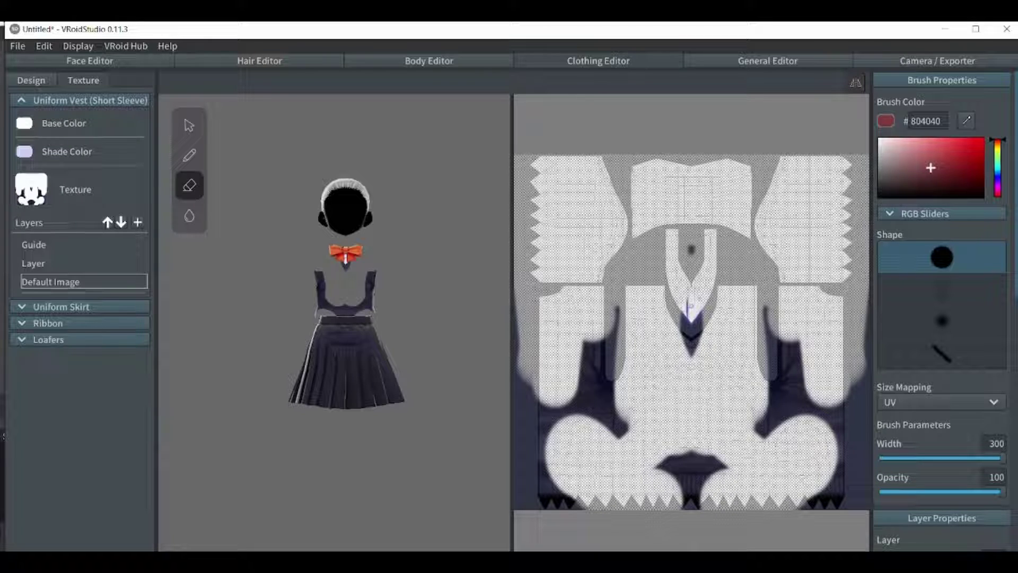
mouse_move(785, 412)
left_mouse_down()
mouse_move(766, 376)
mouse_move(741, 438)
mouse_move(794, 498)
left_mouse_up()
left_click_drag(849, 406, 865, 393)
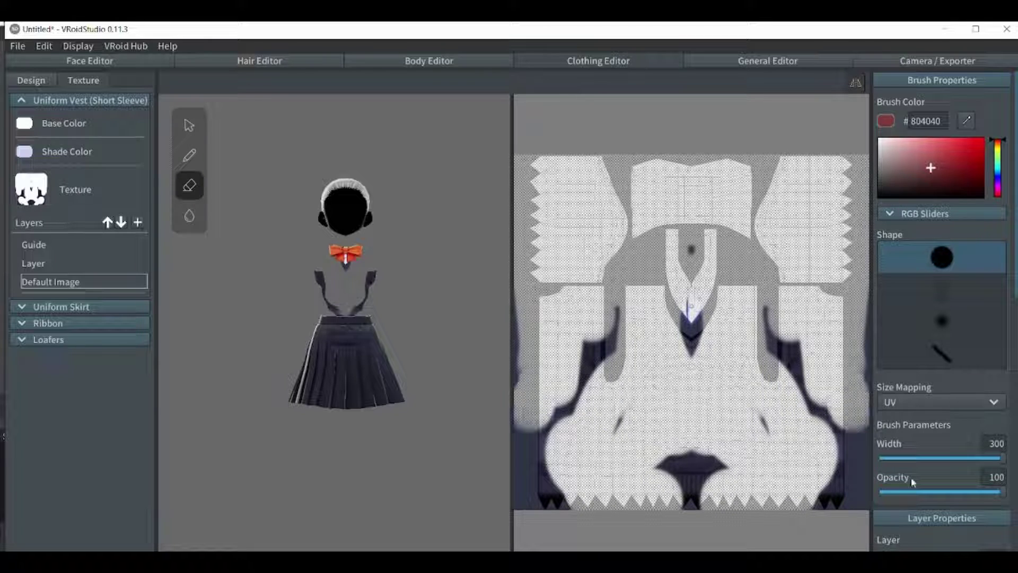
mouse_move(845, 353)
left_mouse_down()
mouse_move(827, 356)
mouse_move(820, 398)
mouse_move(769, 329)
left_mouse_up()
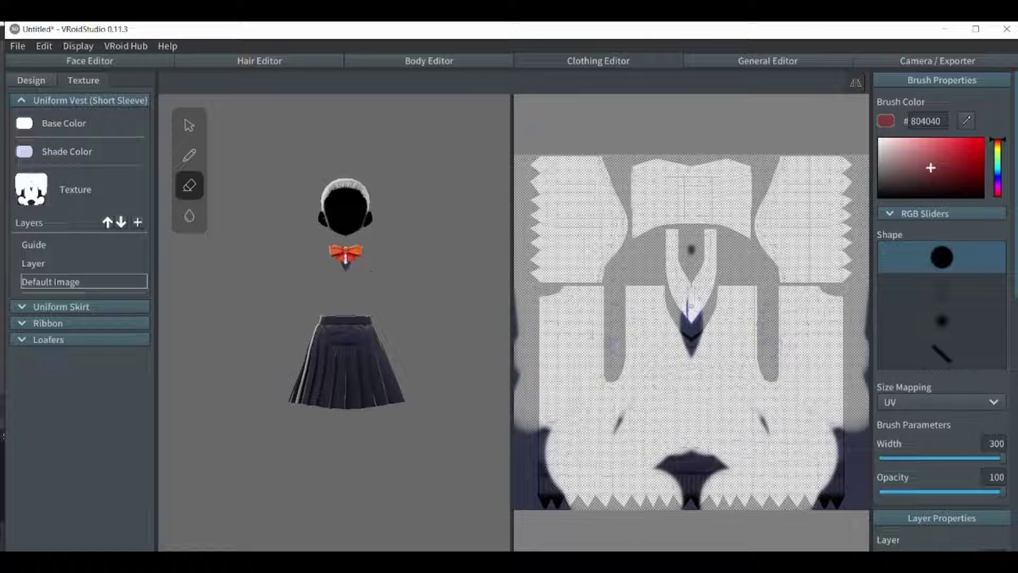
mouse_move(830, 372)
left_mouse_down()
mouse_move(844, 485)
mouse_move(820, 491)
mouse_move(839, 417)
left_mouse_up()
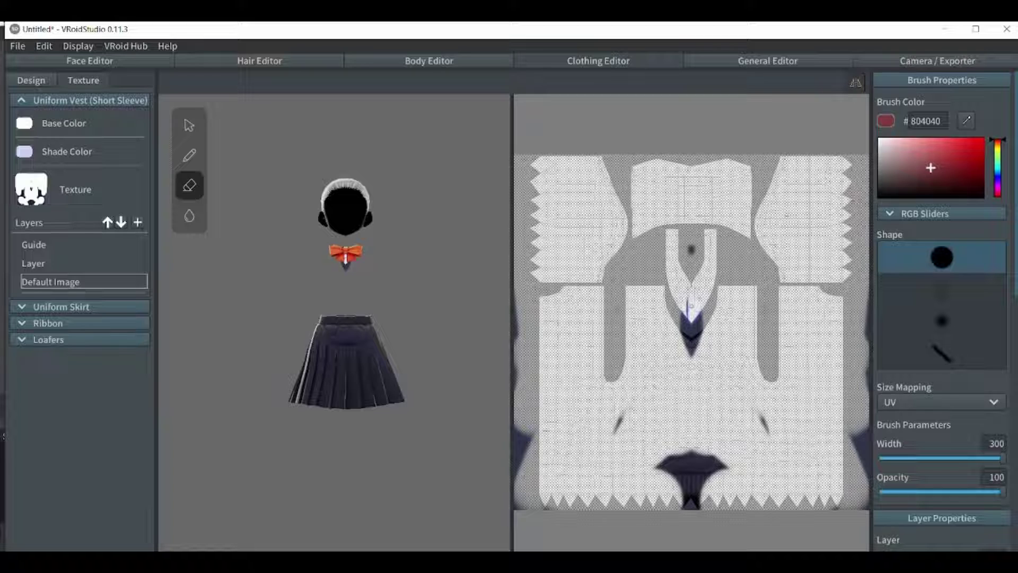
left_click(852, 514)
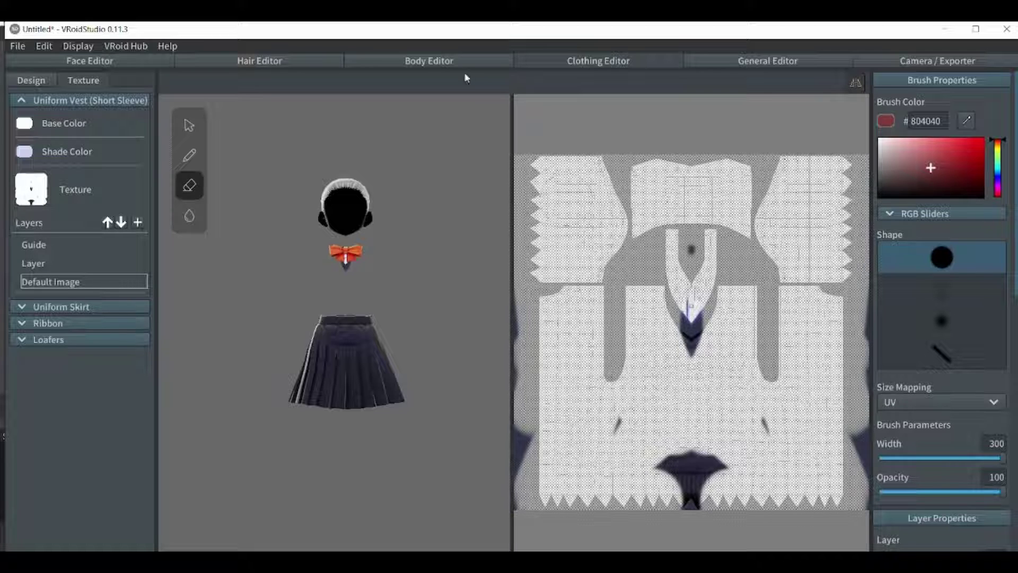
Erase the collar tip, the lower central patch and the small leftover spots from the vest texture's default image
left_click_drag(691, 306, 692, 340)
mouse_move(727, 451)
left_mouse_down()
mouse_move(726, 466)
mouse_move(692, 501)
left_mouse_up()
left_click(765, 426)
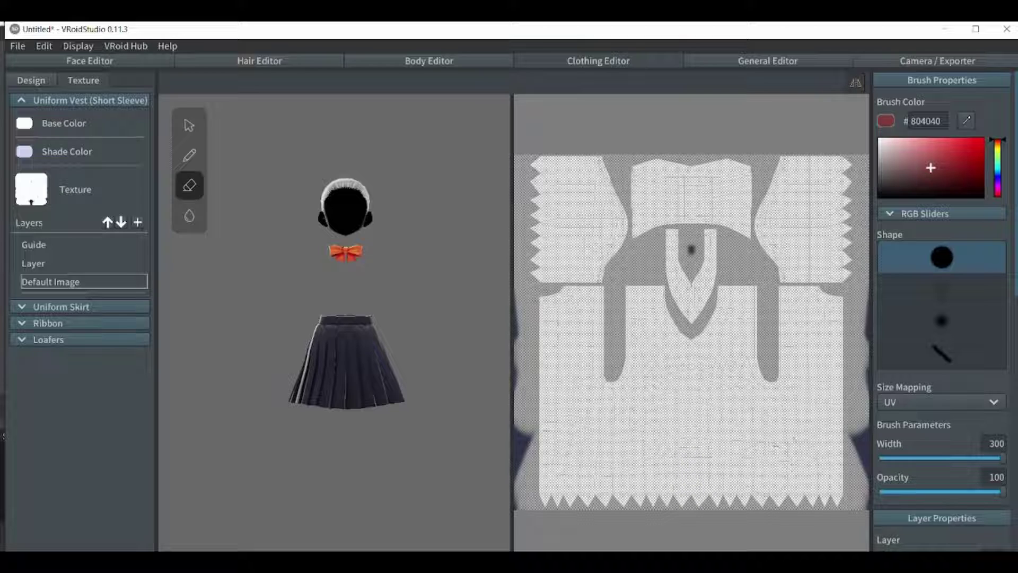
left_click(690, 249)
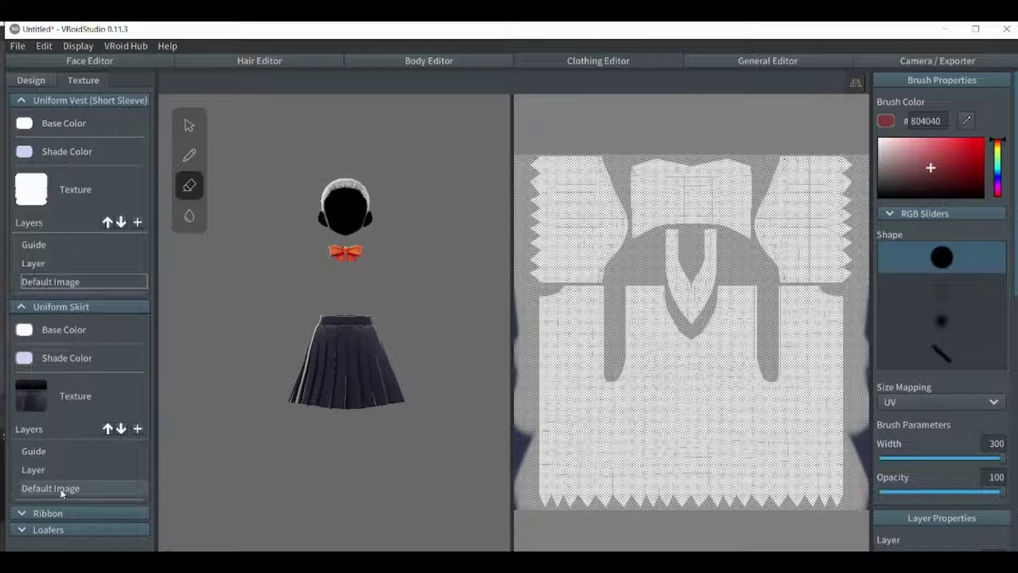
Erase the entire default images of the Uniform Skirt and Ribbon textures
left_click(62, 492)
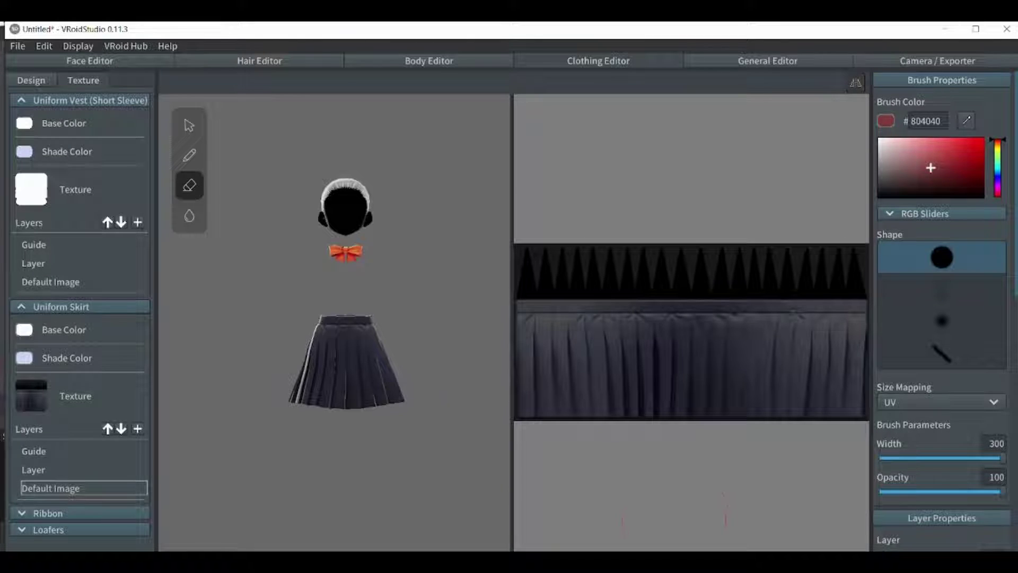
mouse_move(807, 448)
left_mouse_down()
mouse_move(732, 297)
mouse_move(780, 345)
mouse_move(785, 265)
mouse_move(795, 297)
mouse_move(844, 286)
mouse_move(849, 392)
mouse_move(827, 250)
mouse_move(706, 275)
mouse_move(689, 371)
mouse_move(790, 456)
left_mouse_up()
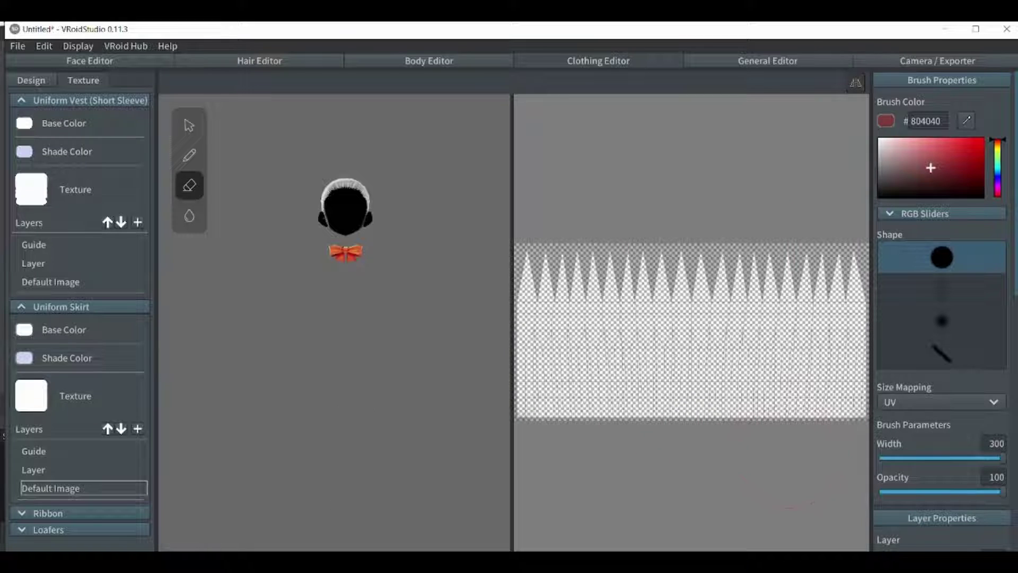
left_click(20, 513)
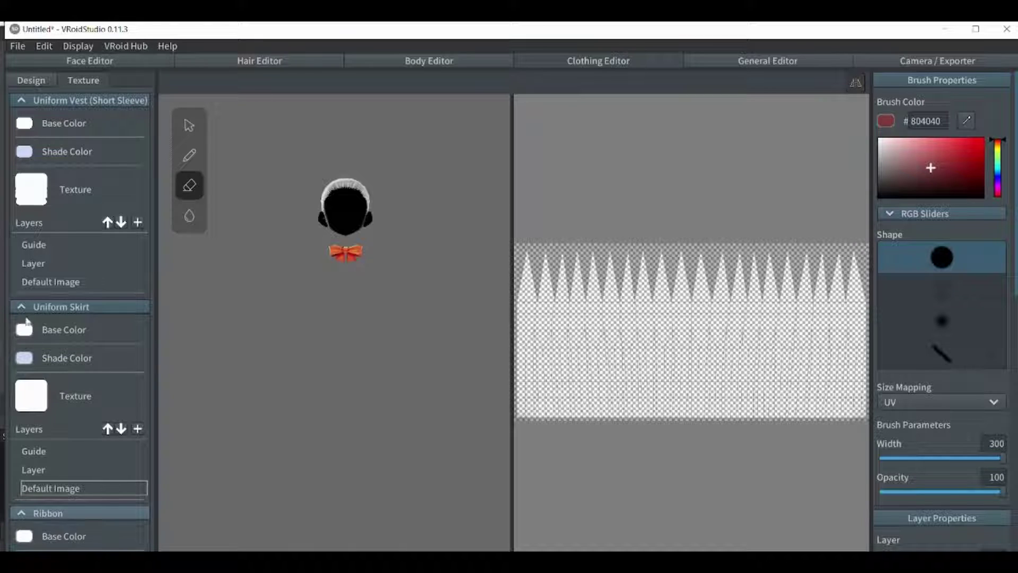
left_click(17, 109)
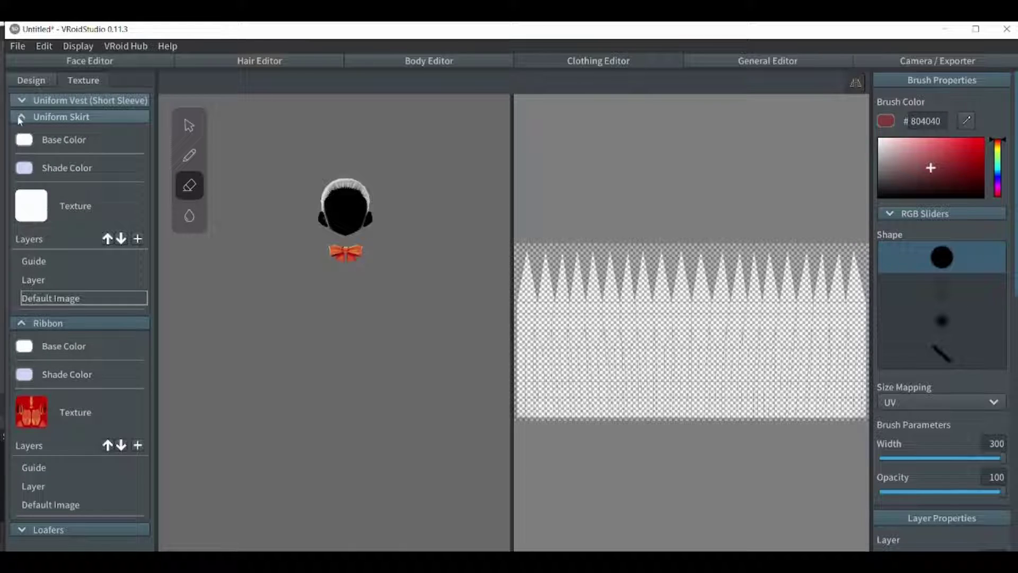
left_click(23, 121)
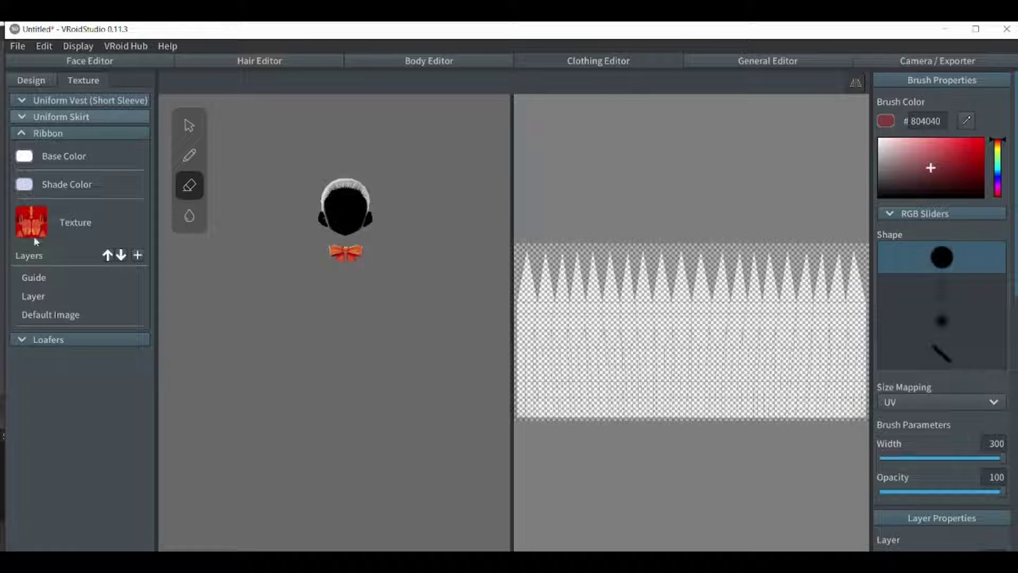
left_click(68, 317)
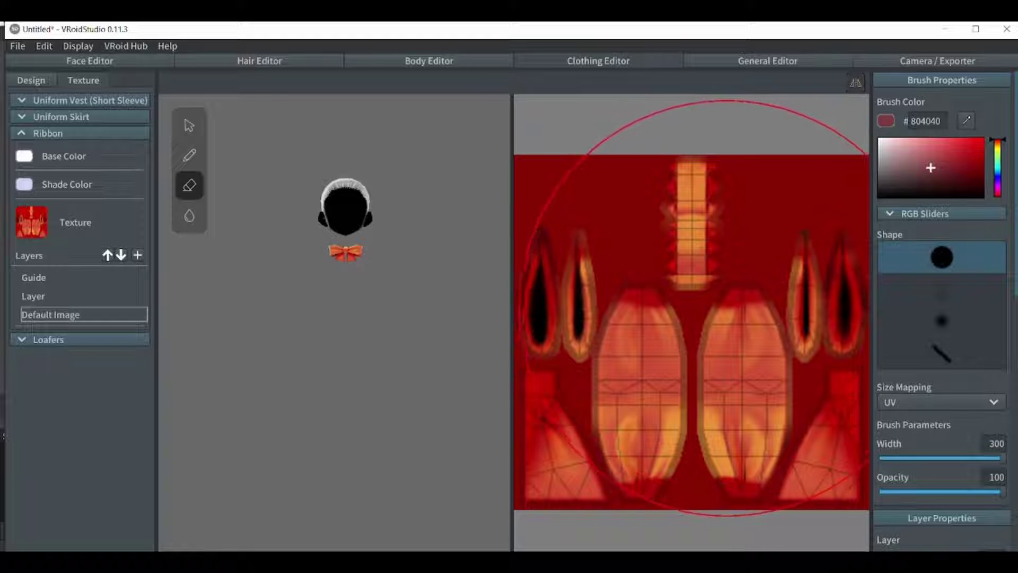
mouse_move(716, 312)
left_mouse_down()
mouse_move(671, 373)
mouse_move(659, 364)
mouse_move(728, 285)
mouse_move(684, 297)
left_mouse_up()
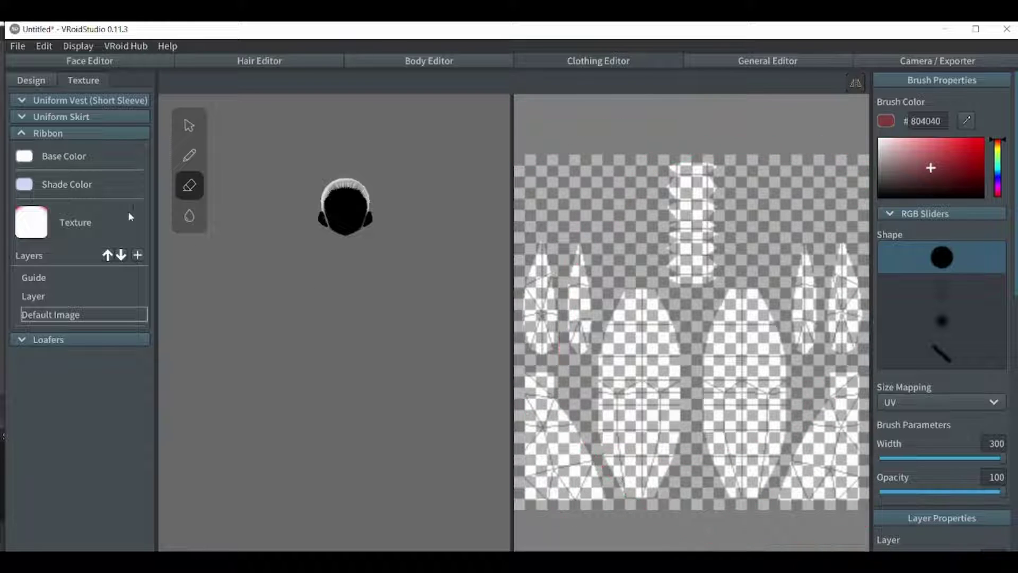
Hide the Base Hair group in the Hair Editor
left_click(244, 65)
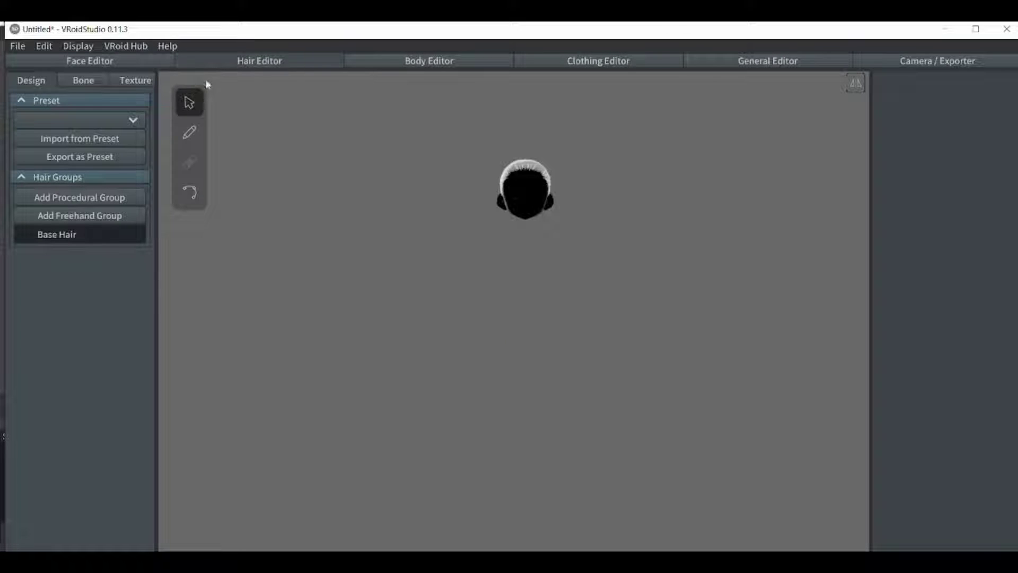
right_click(62, 238)
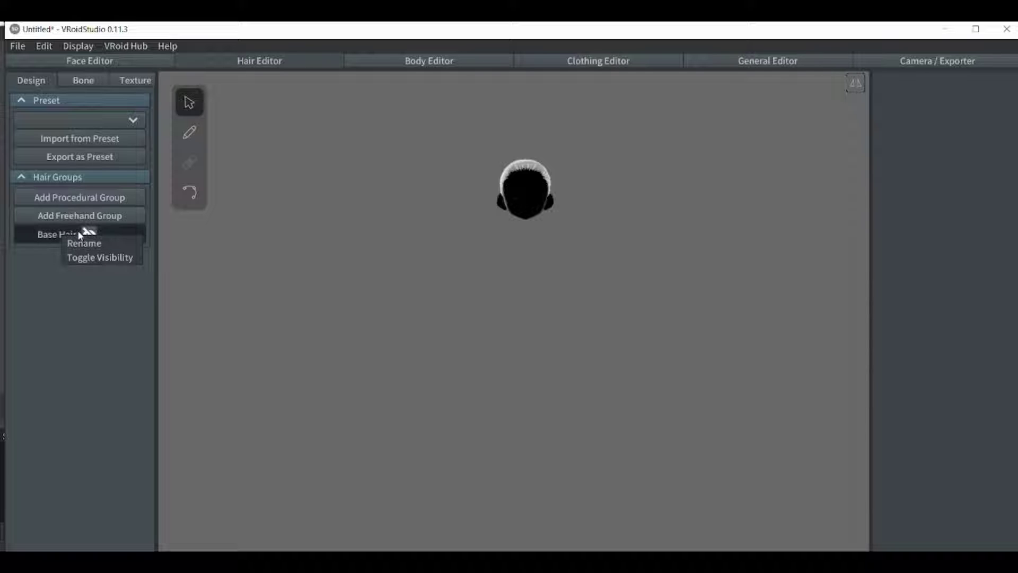
left_click(24, 325)
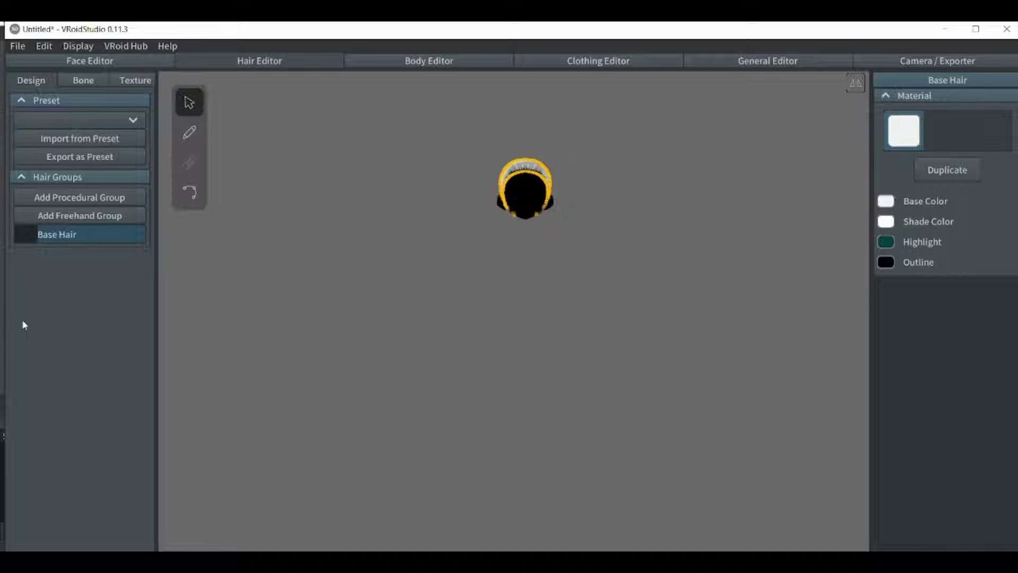
left_click(89, 233)
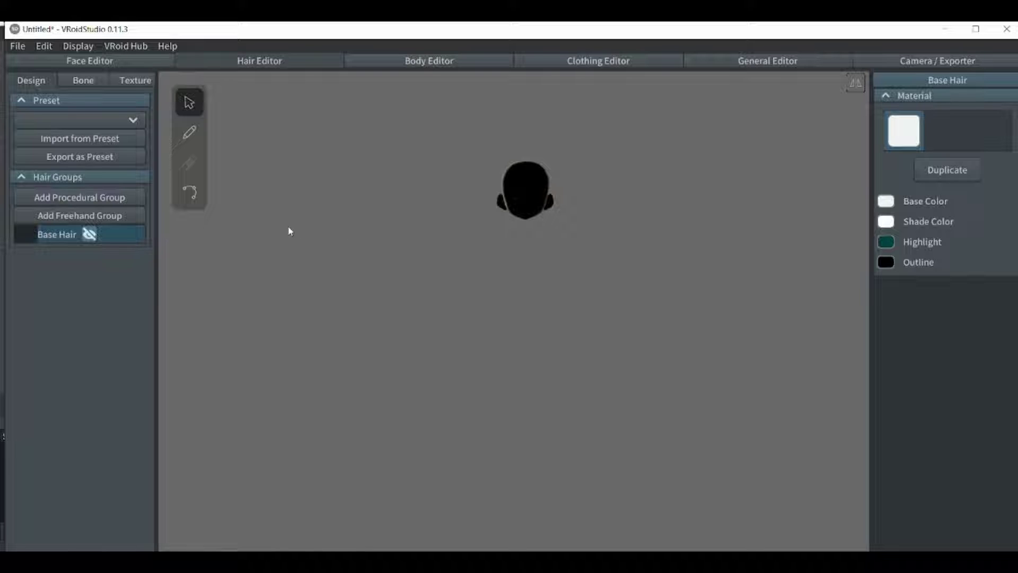
Erase the entire default image of the Loafers texture in the Clothing Editor
left_click(430, 61)
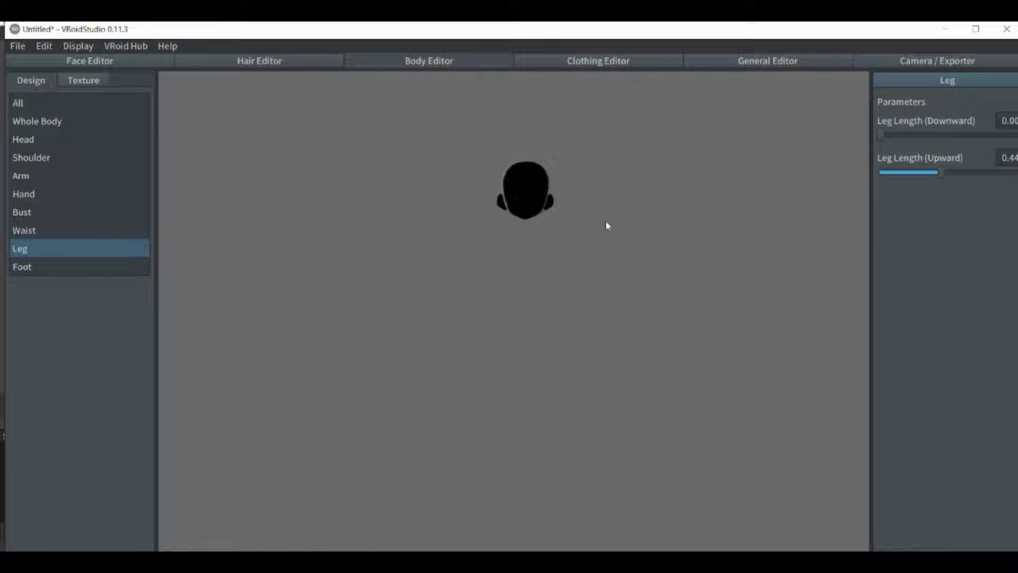
mouse_move(606, 221)
right_mouse_down()
mouse_move(614, 244)
mouse_move(596, 240)
mouse_move(540, 268)
mouse_move(510, 262)
mouse_move(576, 265)
mouse_move(607, 241)
right_mouse_up()
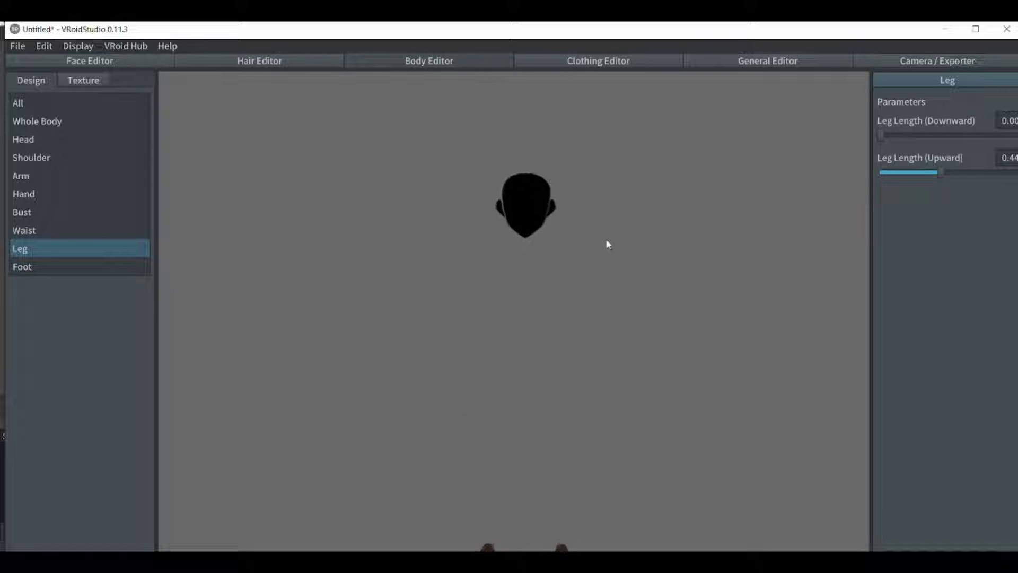
left_click(611, 62)
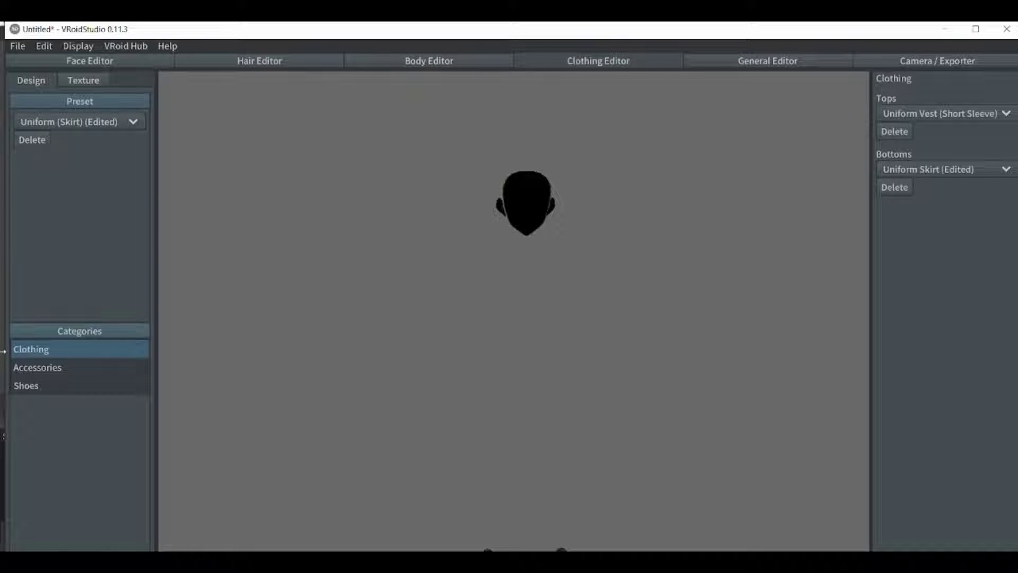
left_click(31, 386)
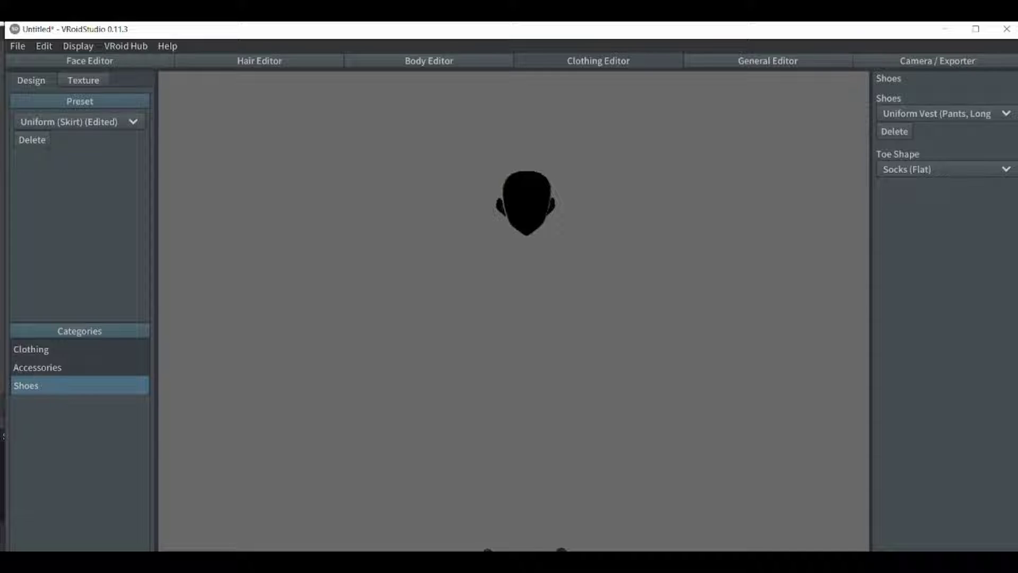
left_click(643, 532)
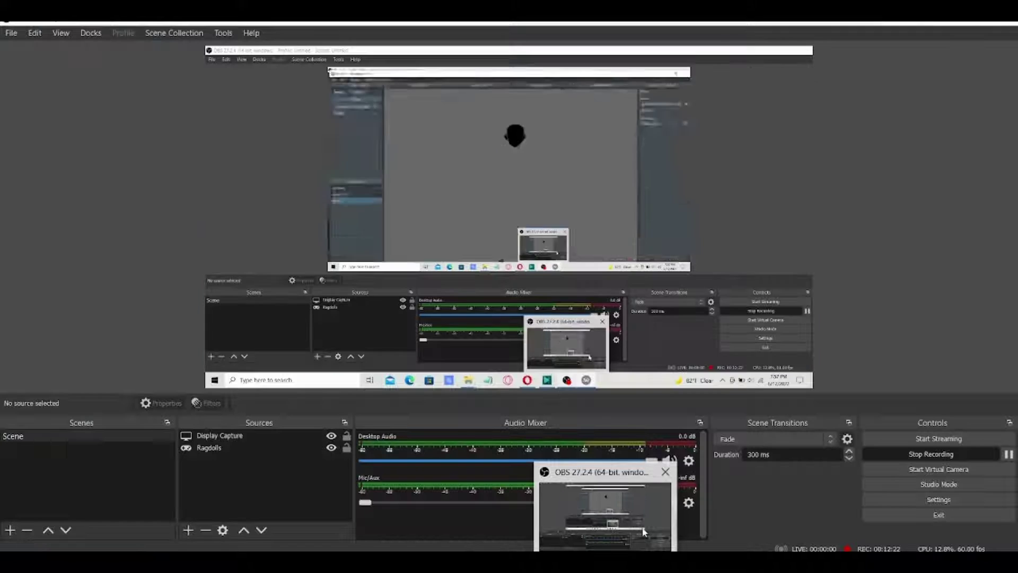
left_click(643, 532)
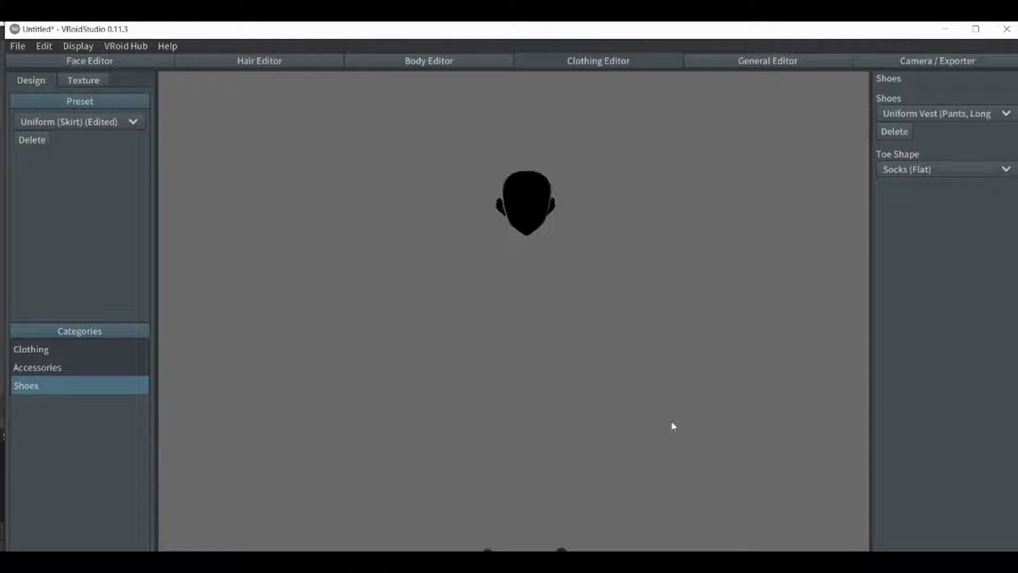
left_click(91, 84)
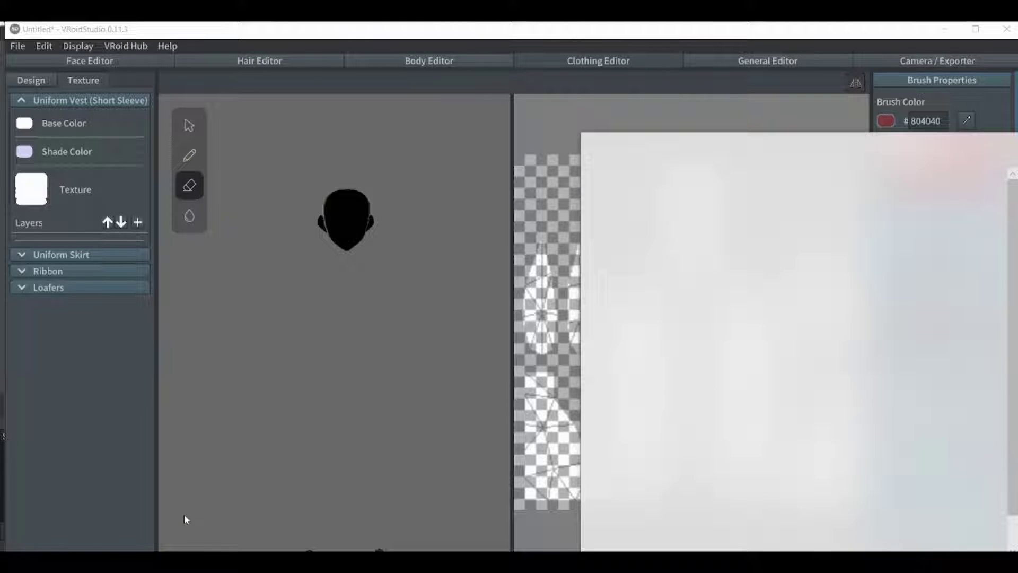
left_click(25, 289)
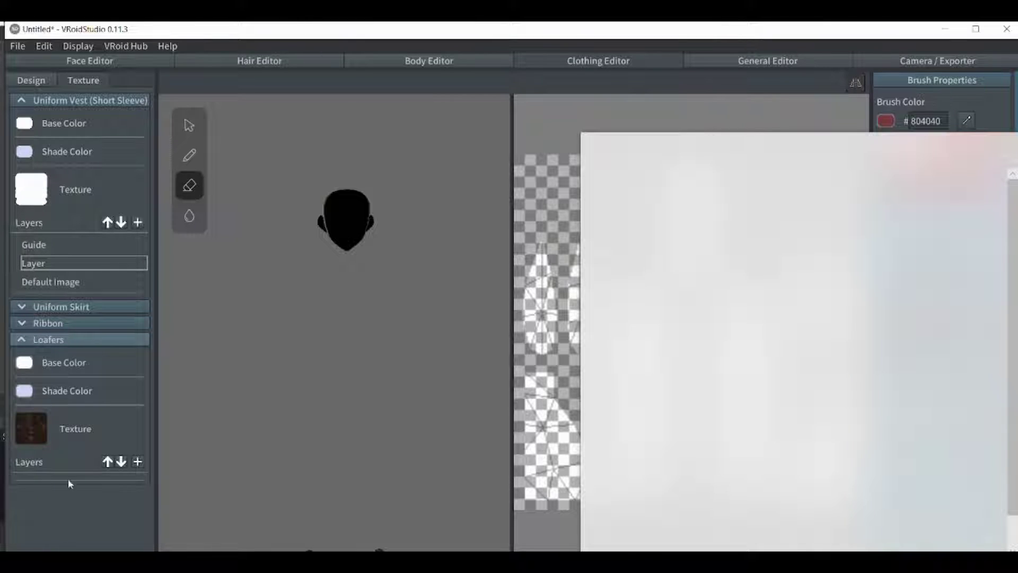
left_click(78, 454)
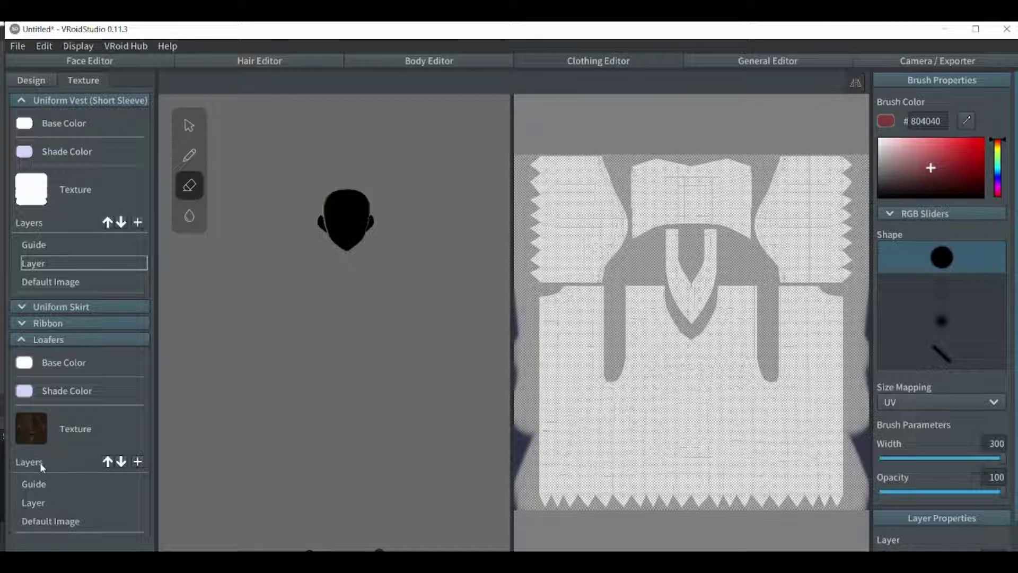
left_click(50, 522)
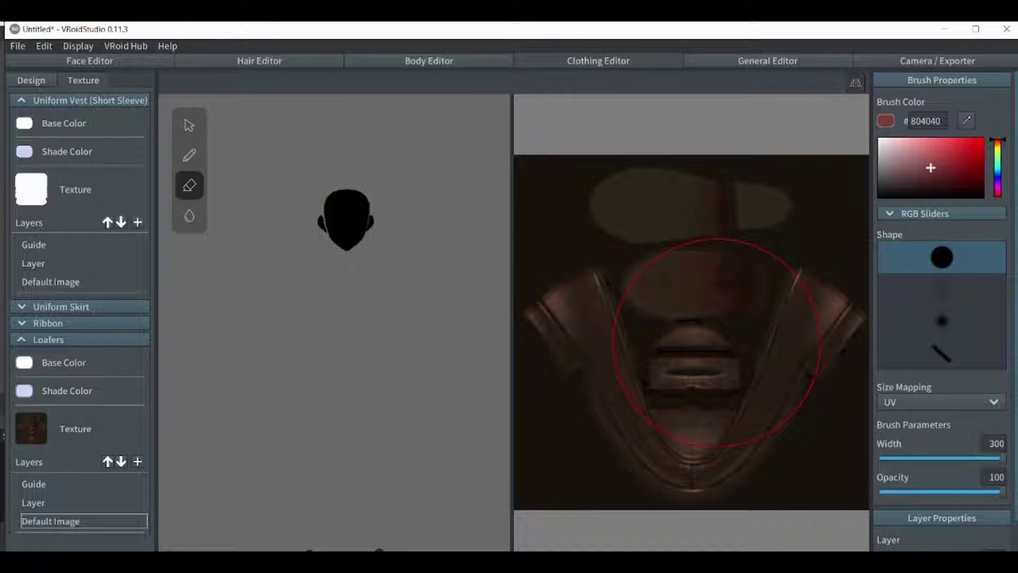
mouse_move(717, 342)
left_mouse_down()
mouse_move(690, 302)
mouse_move(737, 361)
mouse_move(626, 217)
mouse_move(654, 281)
mouse_move(705, 191)
mouse_move(796, 340)
mouse_move(716, 424)
mouse_move(650, 435)
mouse_move(689, 297)
mouse_move(695, 222)
mouse_move(649, 272)
left_mouse_up()
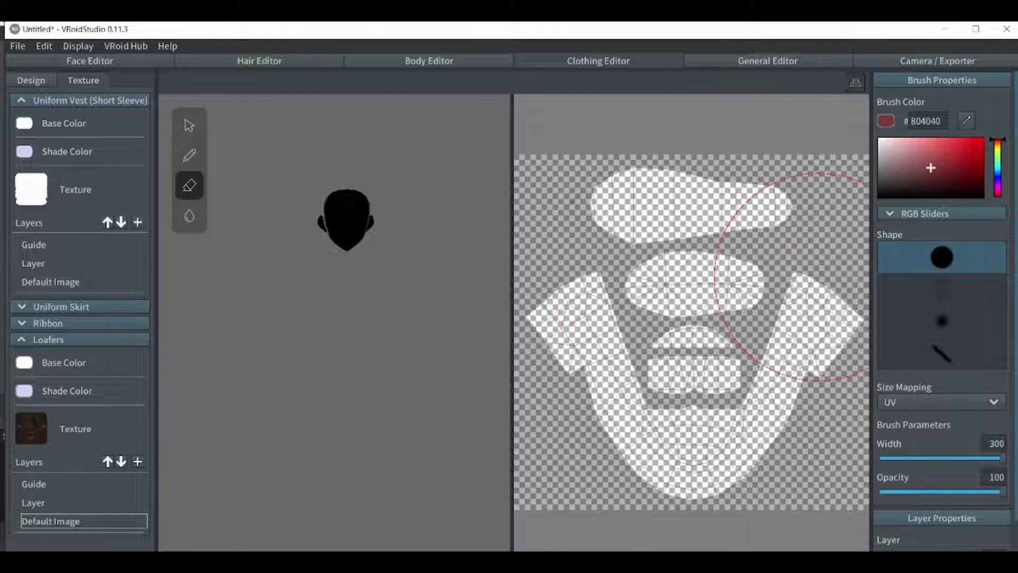
Examine the model in the Body Editor from several angles and distances for leftover visible parts
left_click(427, 65)
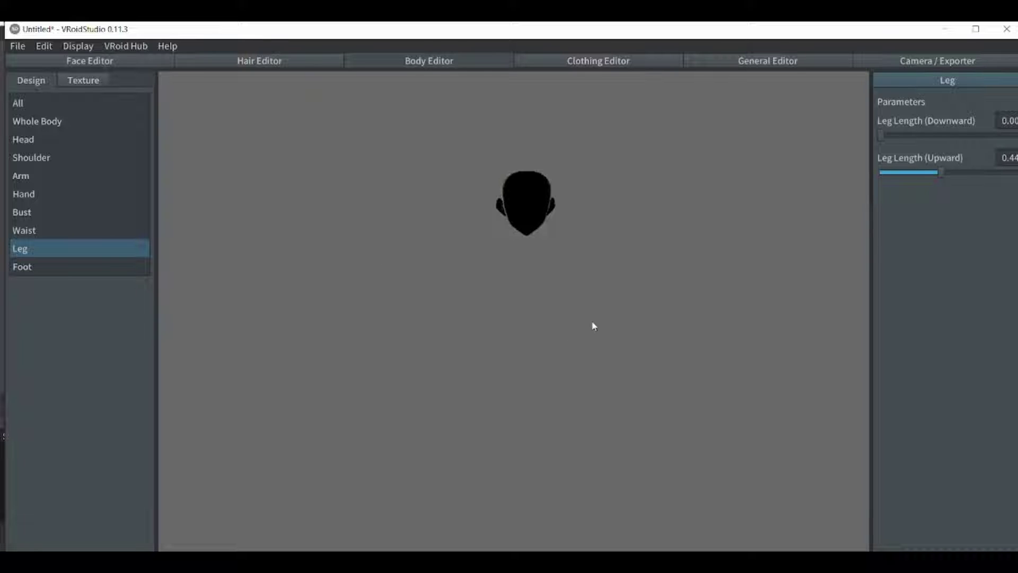
right_click_drag(616, 298, 610, 319)
scroll(610, 319, "up", 1)
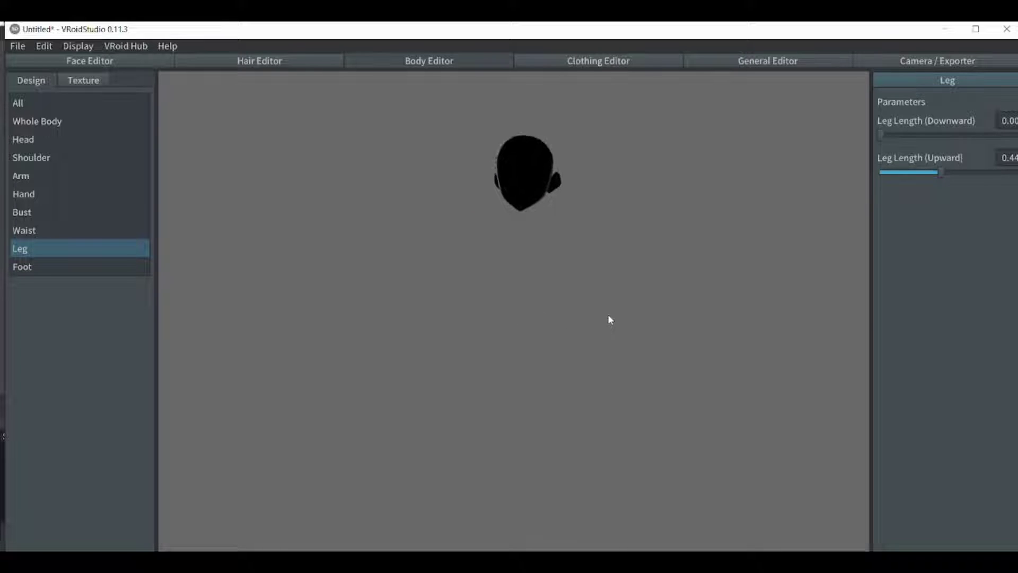
scroll(608, 314, "up", 3)
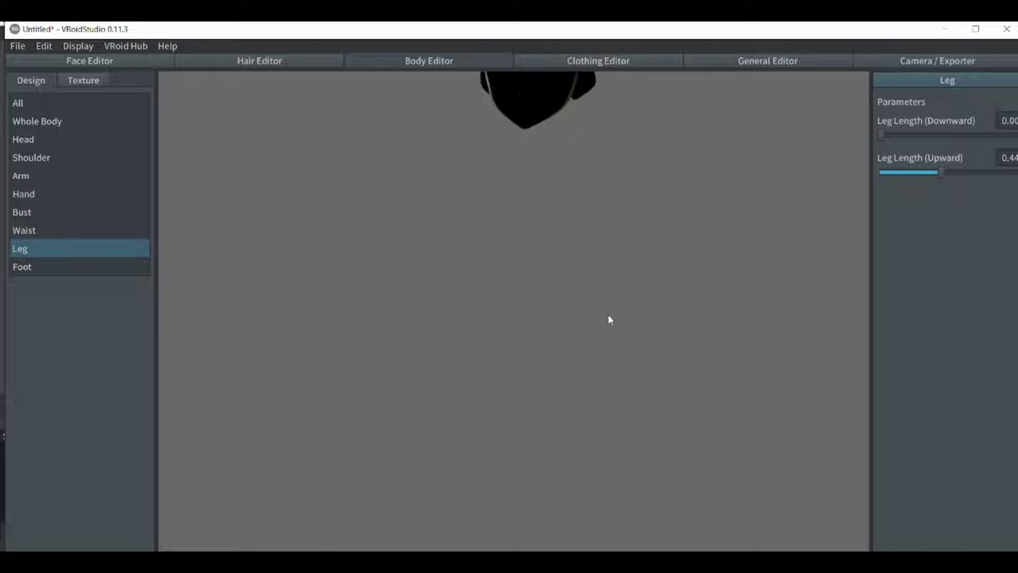
scroll(547, 289, "down", 3)
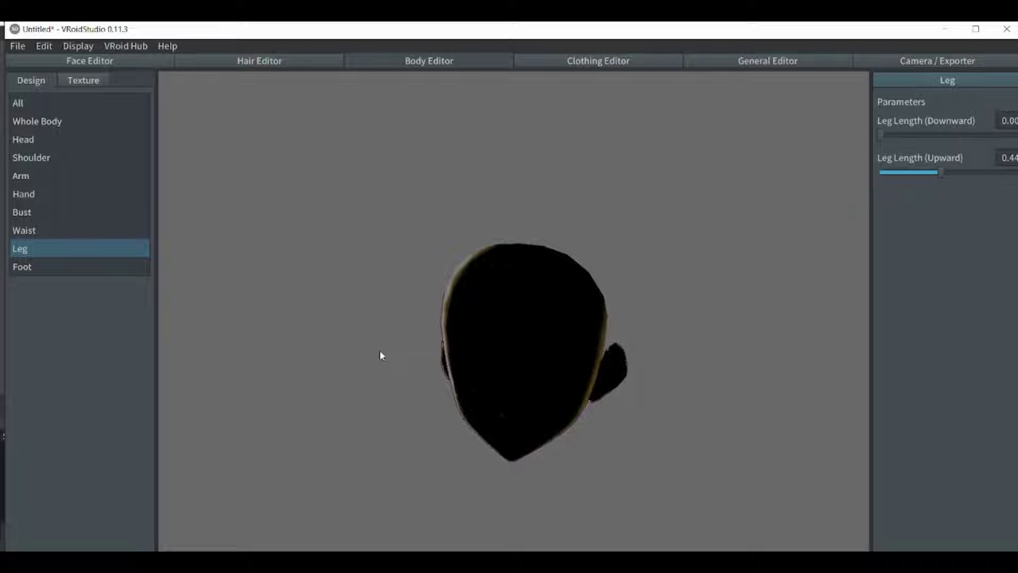
mouse_move(380, 354)
right_mouse_down()
mouse_move(403, 354)
mouse_move(393, 336)
mouse_move(282, 359)
mouse_move(393, 303)
mouse_move(394, 346)
mouse_move(357, 348)
mouse_move(378, 343)
mouse_move(384, 325)
mouse_move(379, 361)
mouse_move(382, 338)
right_mouse_up()
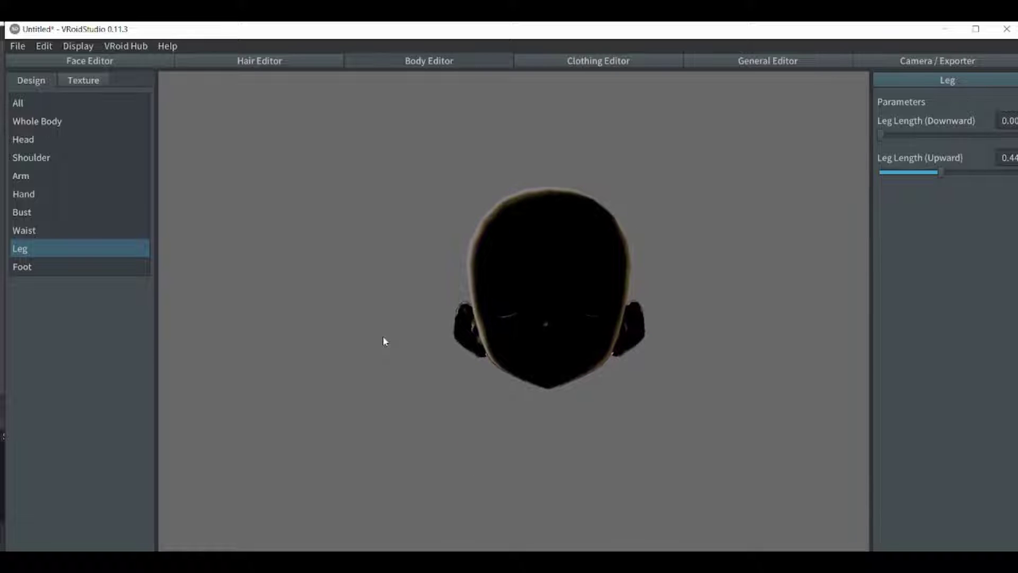
scroll(499, 423, "down", 3)
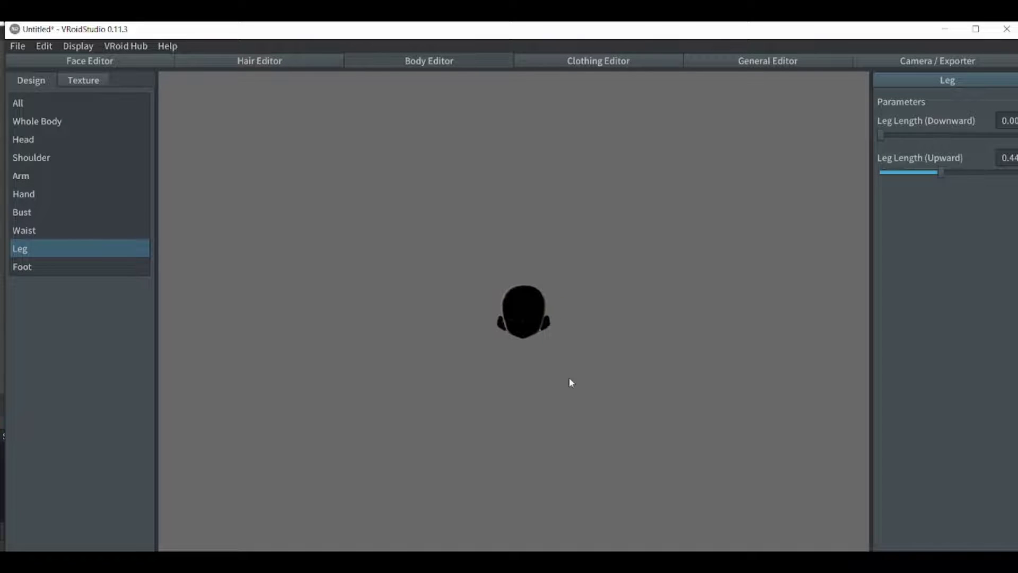
mouse_move(569, 378)
right_mouse_down()
mouse_move(568, 453)
mouse_move(543, 461)
mouse_move(441, 400)
mouse_move(454, 378)
mouse_move(502, 439)
mouse_move(606, 480)
mouse_move(652, 439)
mouse_move(619, 502)
mouse_move(618, 439)
mouse_move(598, 348)
mouse_move(538, 356)
mouse_move(550, 389)
mouse_move(571, 384)
right_mouse_up()
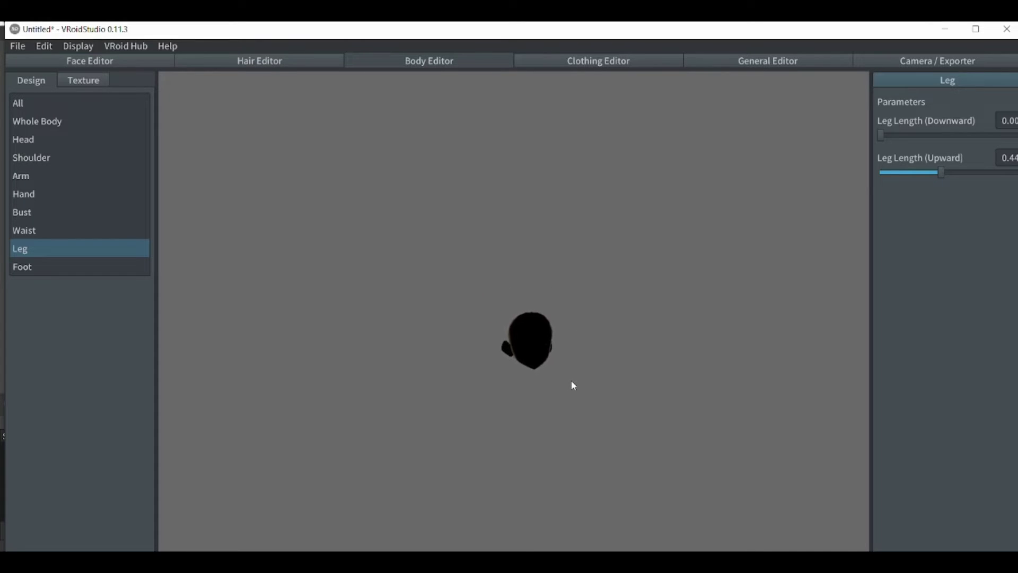